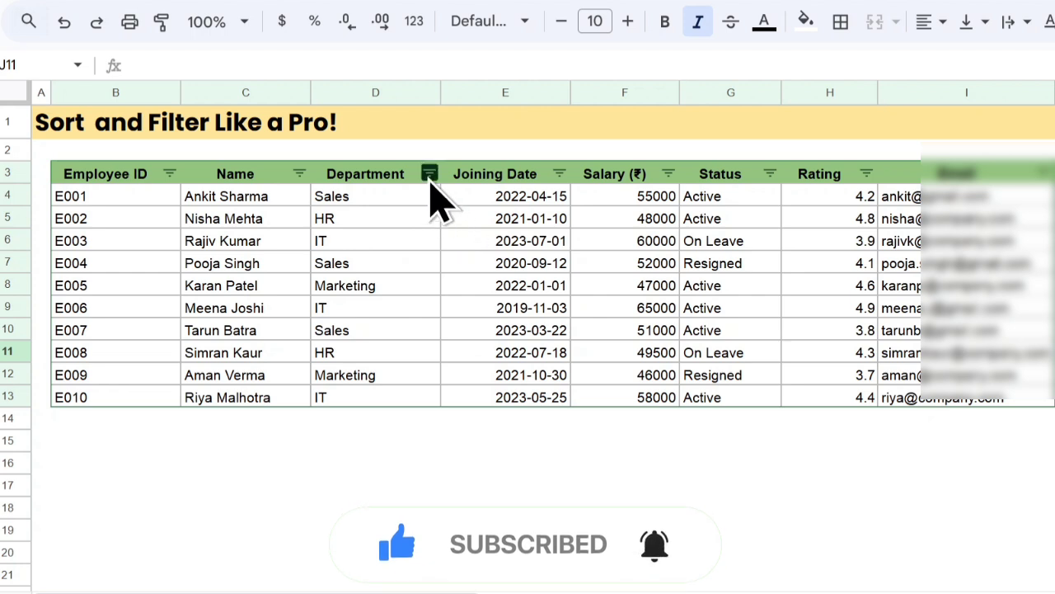
# Select the employee table B3:I13, remove its existing filter and create the filter again.
pyautogui.click(341, 188)
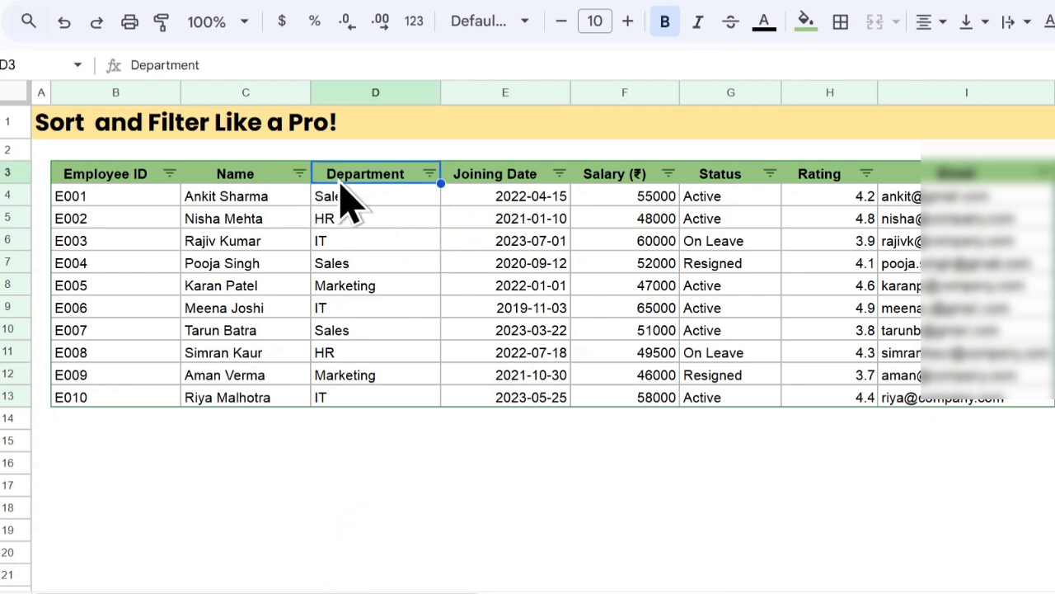
pyautogui.click(116, 188)
pyautogui.hotkey('ctrl', 'a')
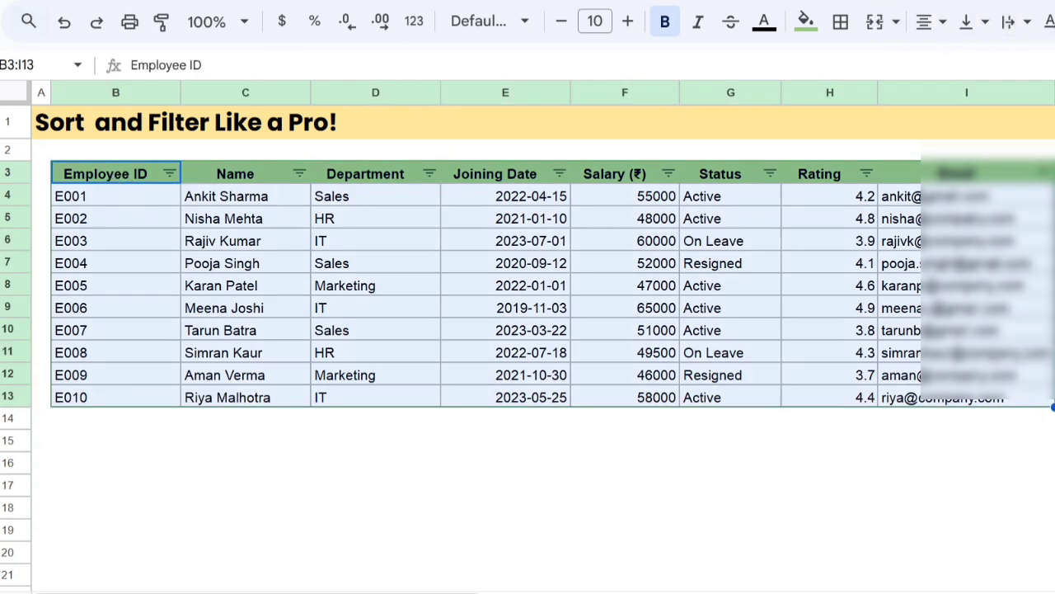
pyautogui.click(1054, 21)
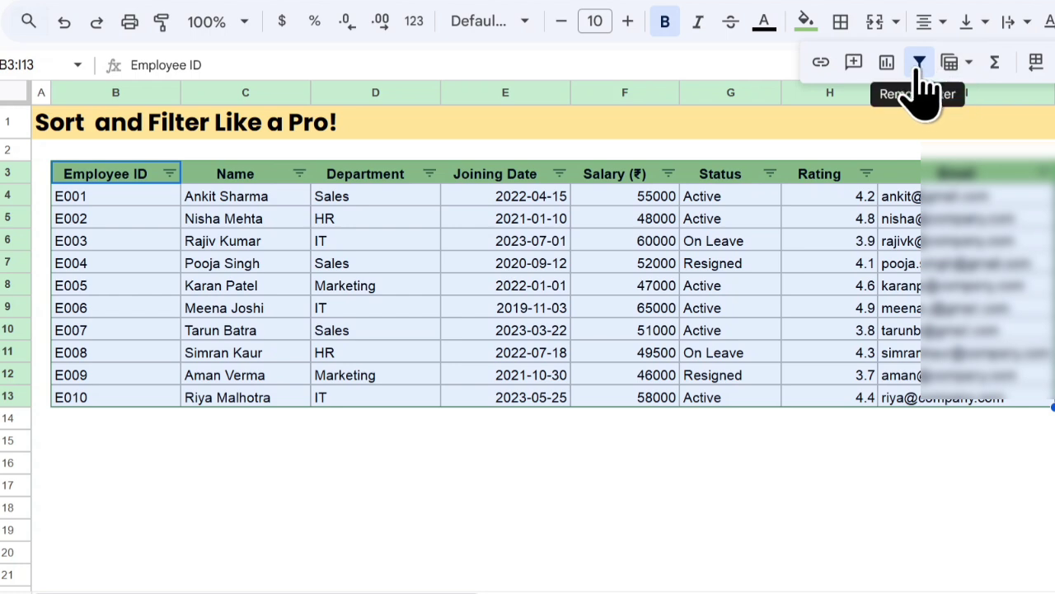
pyautogui.click(920, 63)
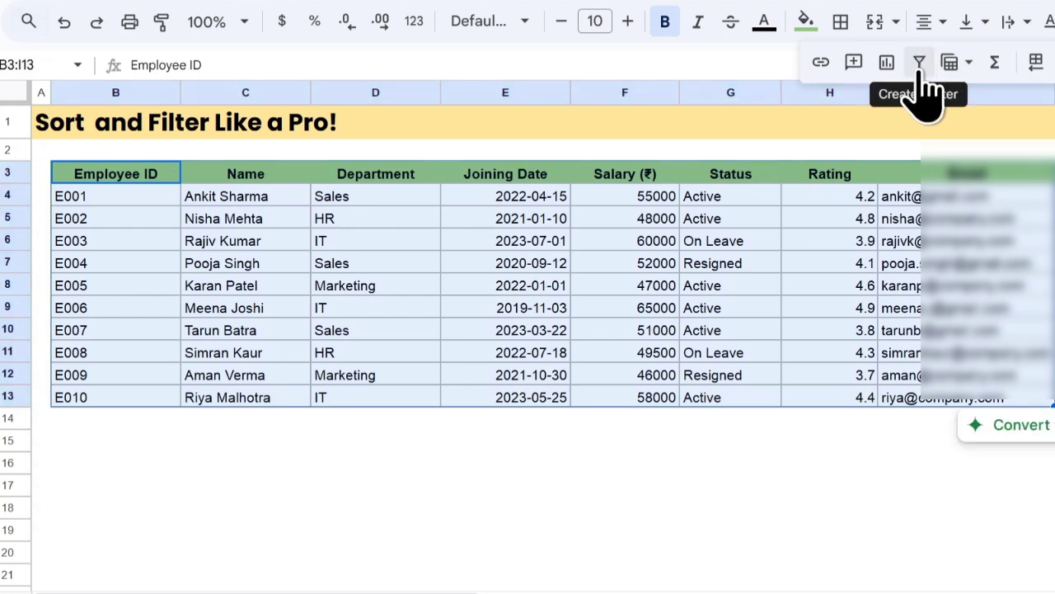
pyautogui.click(921, 66)
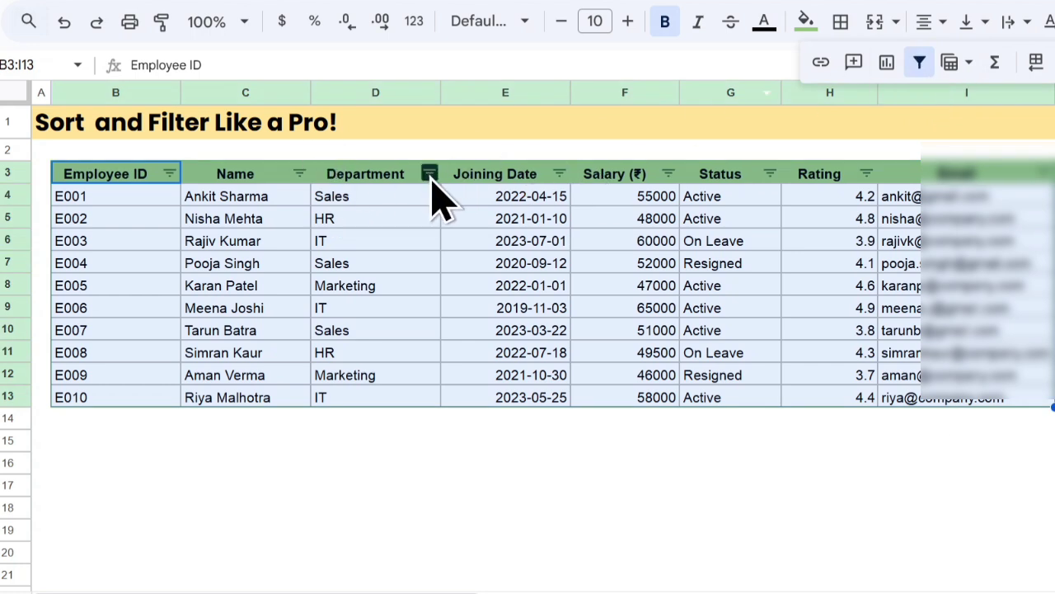
# Look at the Department column's filter options and remove the filter from the employee table.
pyautogui.click(429, 174)
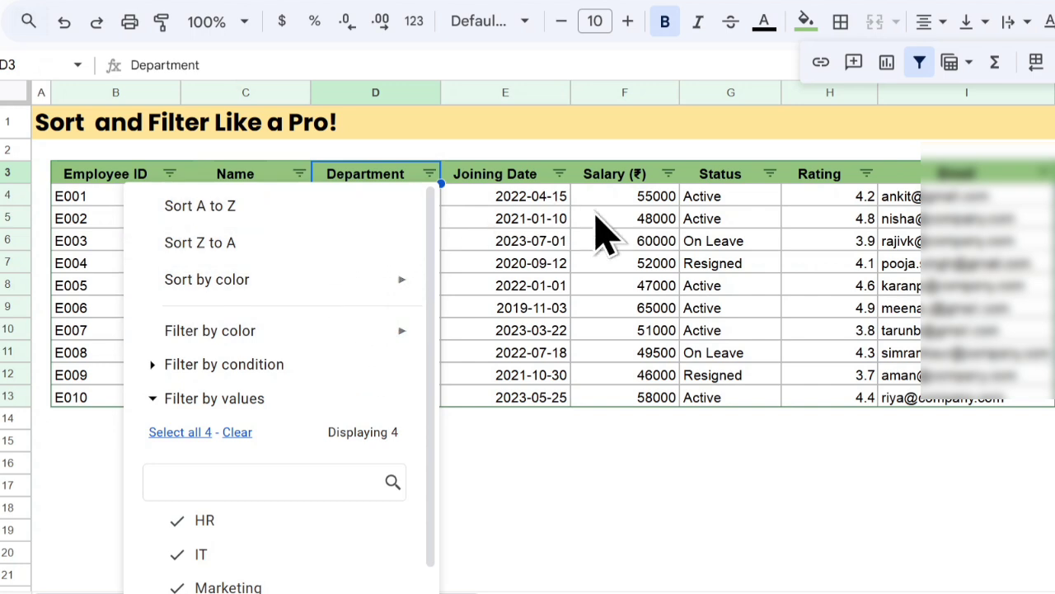
pyautogui.click(919, 63)
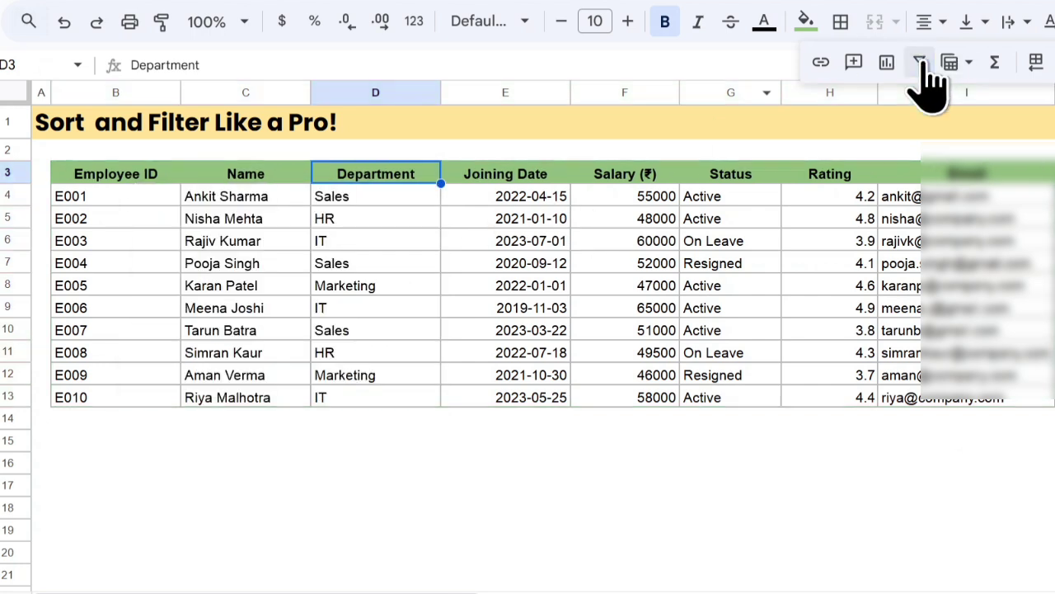
pyautogui.rightClick(375, 192)
pyautogui.scroll(-3, 519, 387)
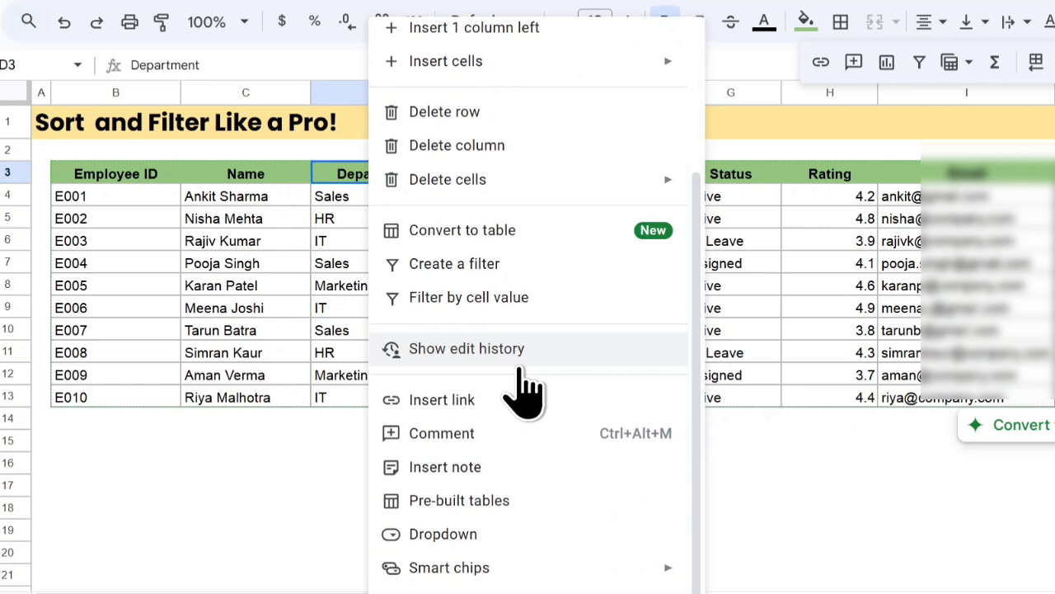
pyautogui.scroll(3, 524, 387)
pyautogui.click(845, 268)
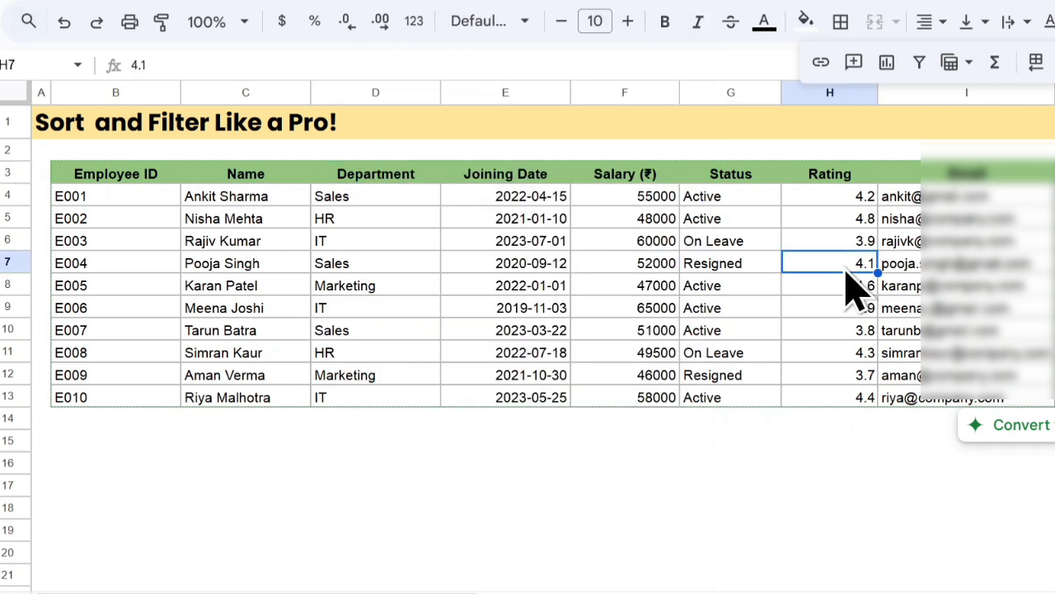
# Select the whole employee table B3:I13 and create a filter on it.
pyautogui.hotkey('ctrl', 'a')
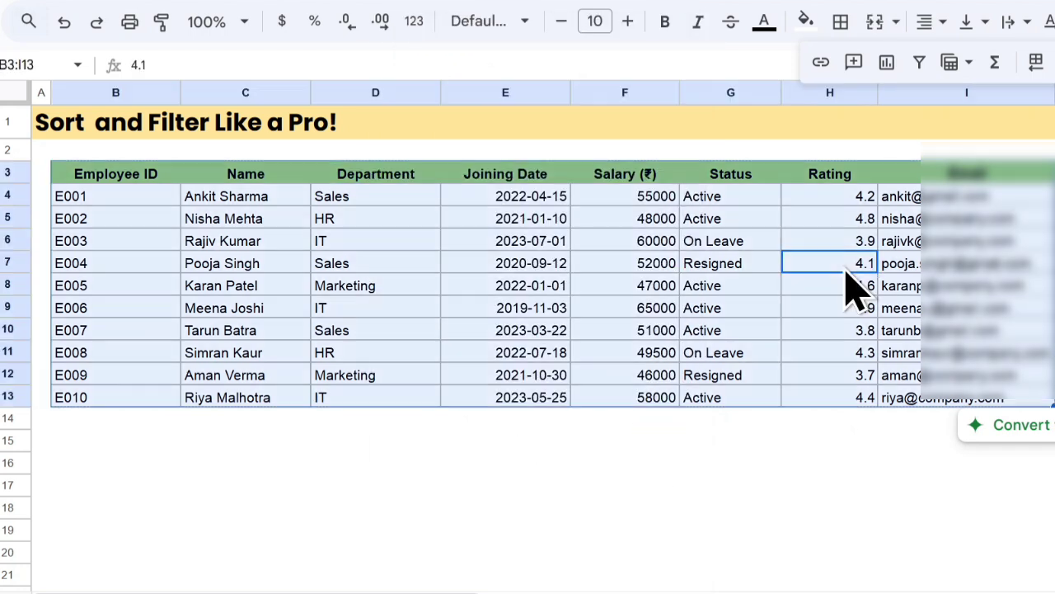
pyautogui.rightClick(368, 183)
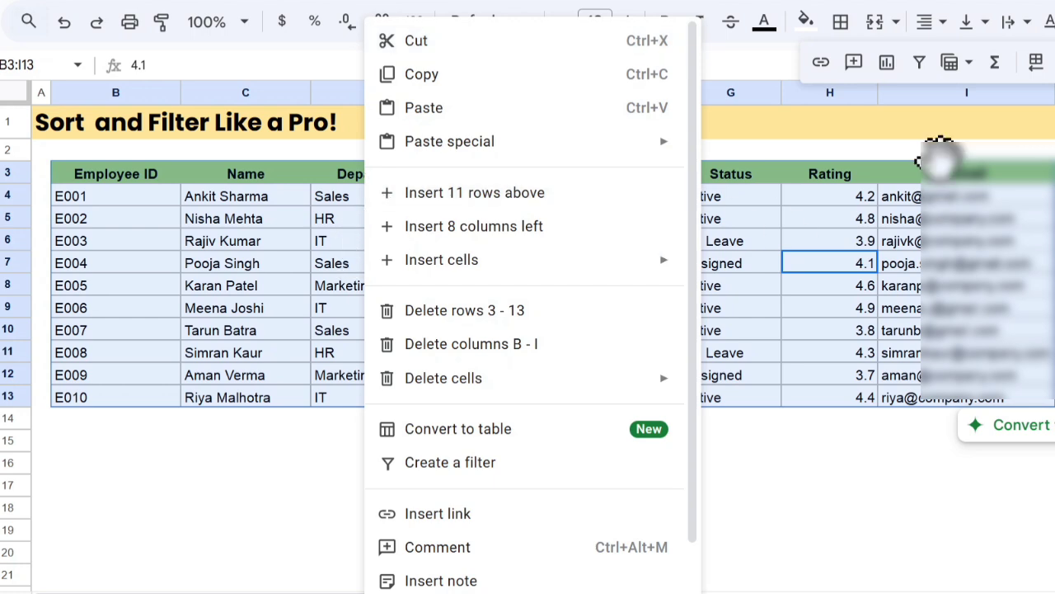
pyautogui.click(918, 66)
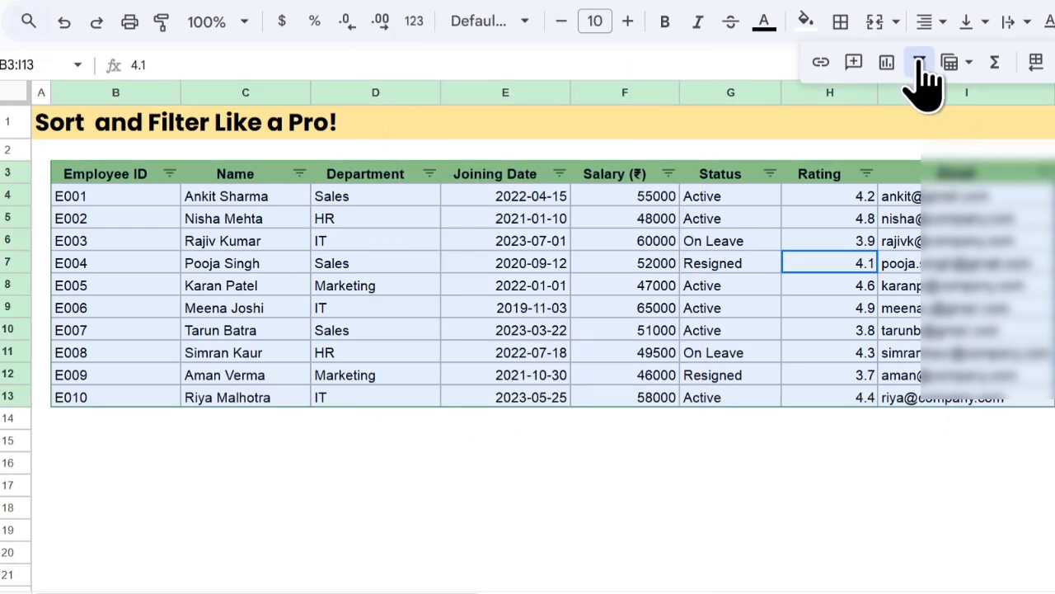
# Sort the employee table by the Department column from A to Z.
pyautogui.click(429, 173)
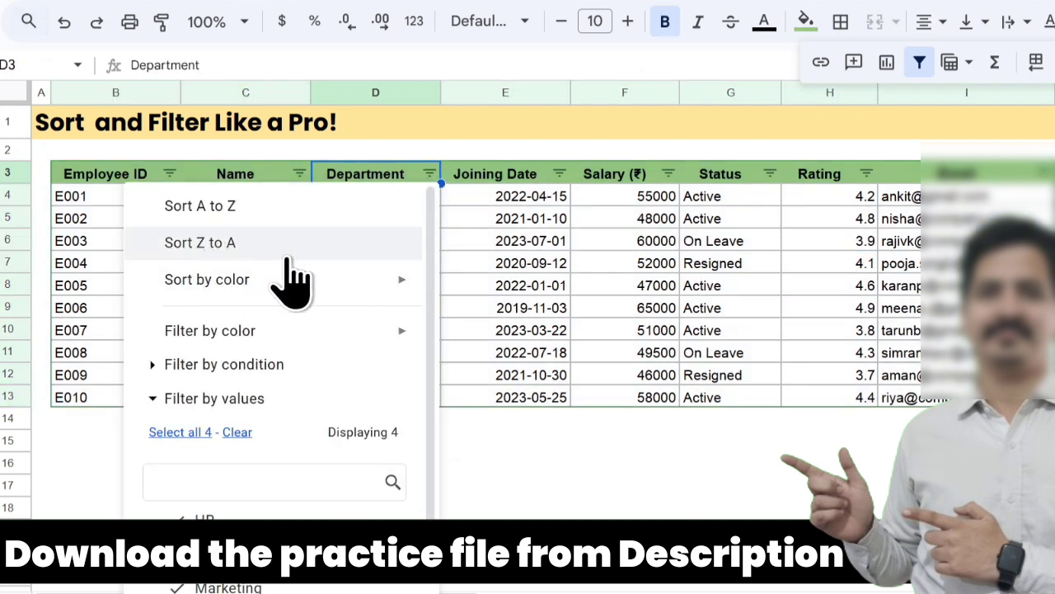
pyautogui.moveTo(341, 290)
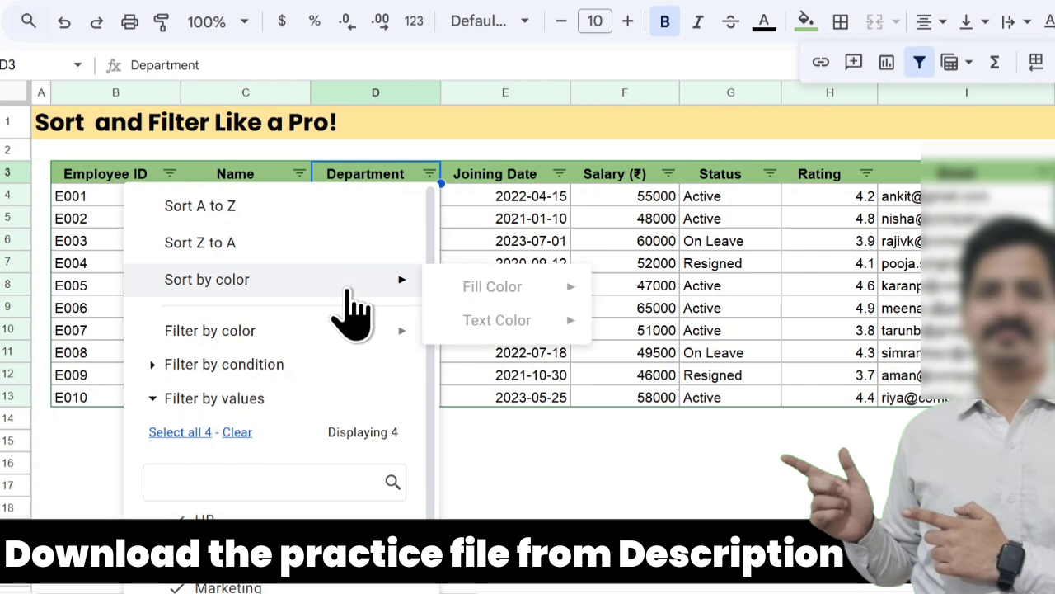
pyautogui.click(409, 216)
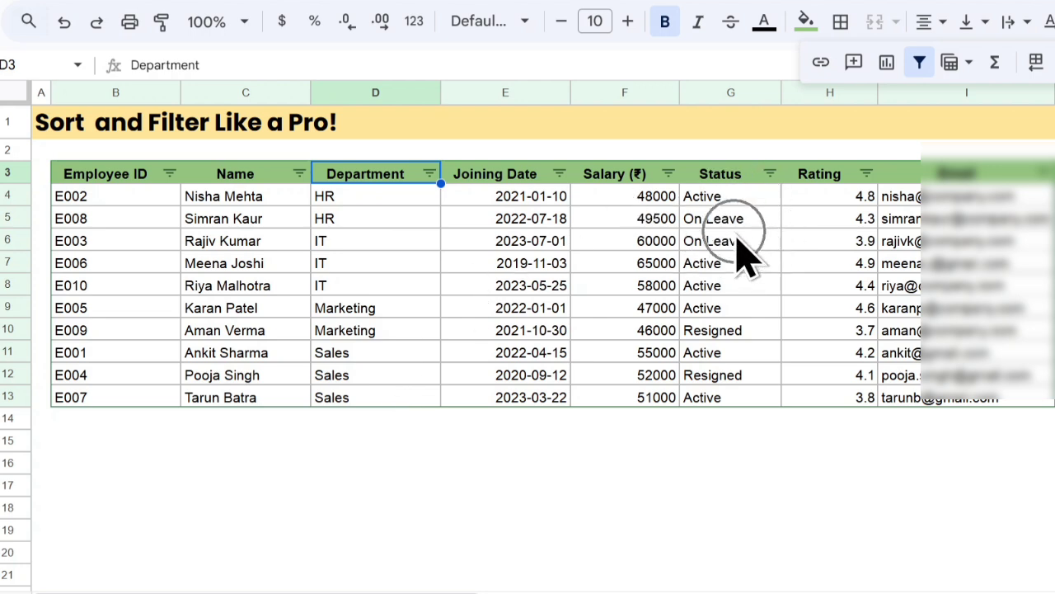
pyautogui.click(536, 329)
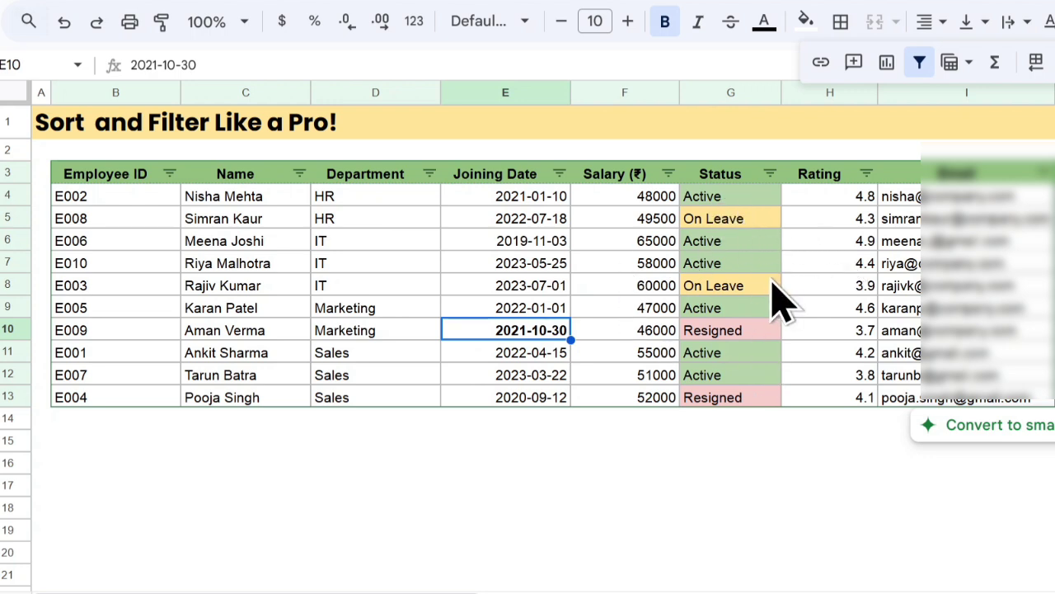
pyautogui.click(769, 174)
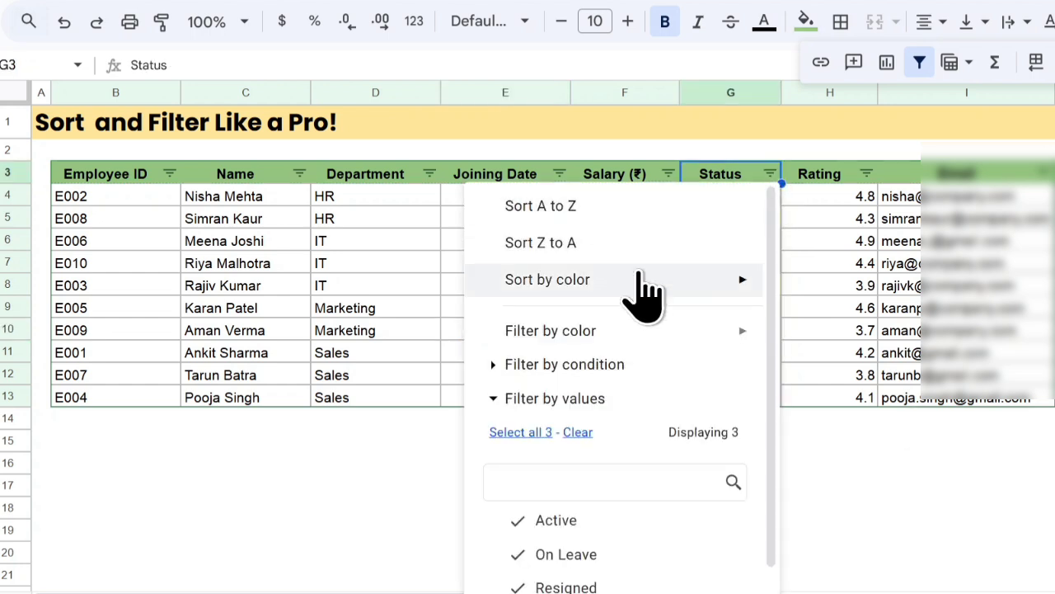
pyautogui.moveTo(633, 289)
pyautogui.moveTo(858, 299)
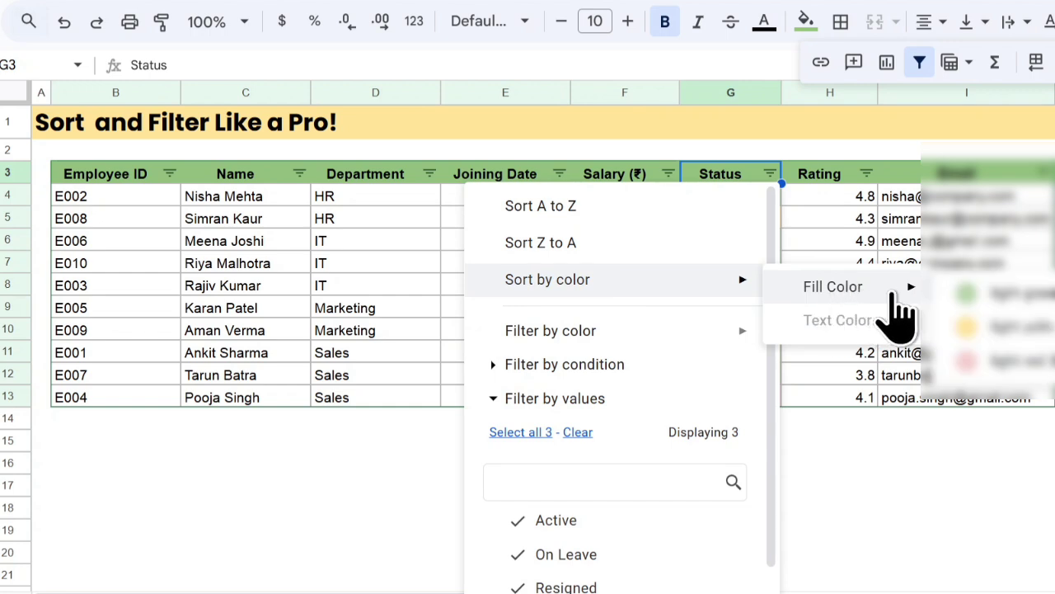
pyautogui.click(922, 241)
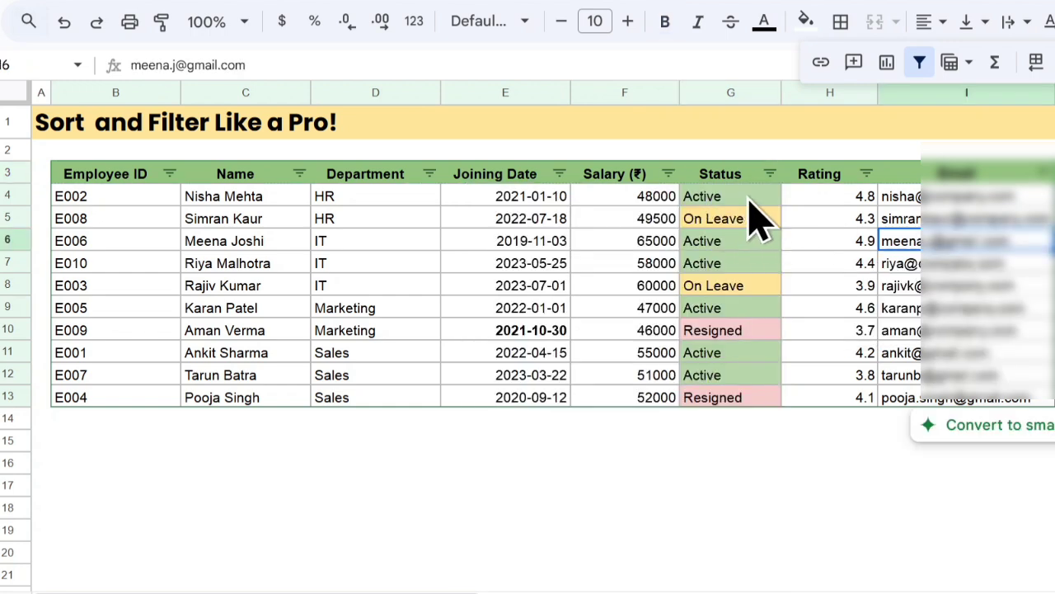
# Sort the table by fill color in the Status column, putting the light green cells first.
pyautogui.click(769, 174)
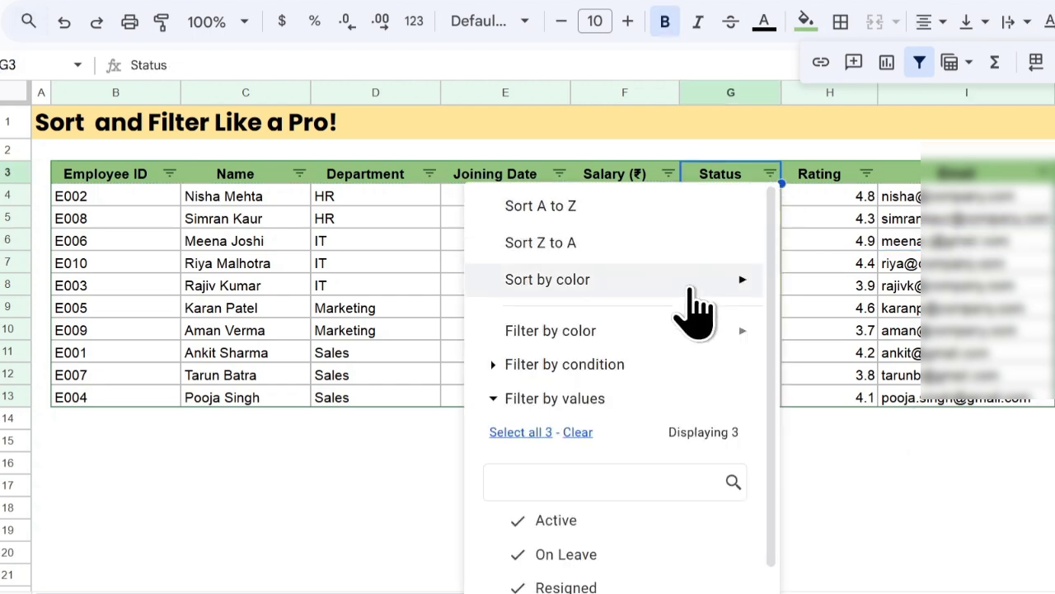
pyautogui.moveTo(700, 284)
pyautogui.moveTo(831, 293)
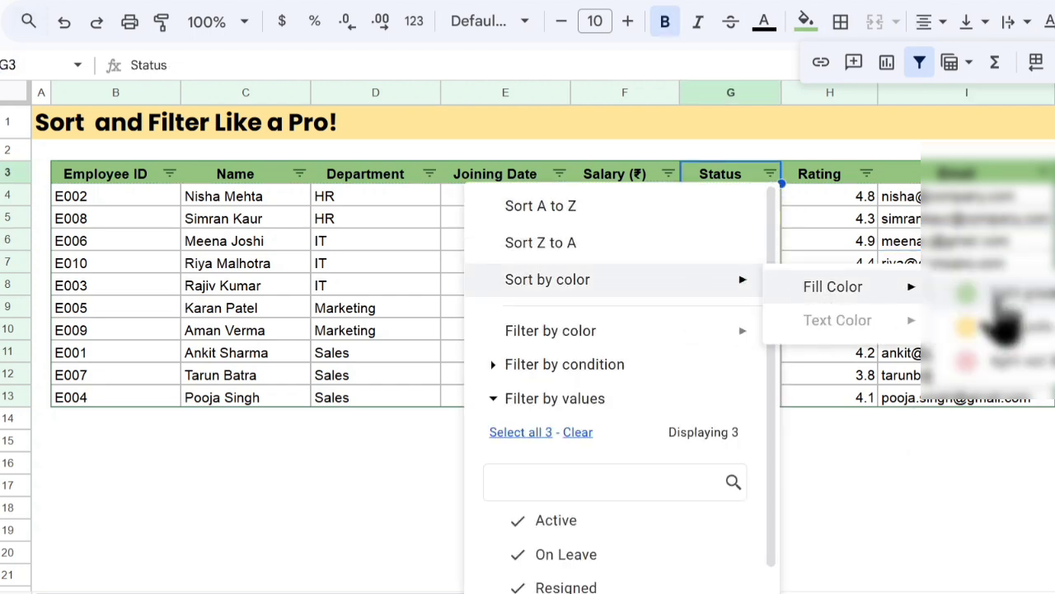
pyautogui.click(1042, 297)
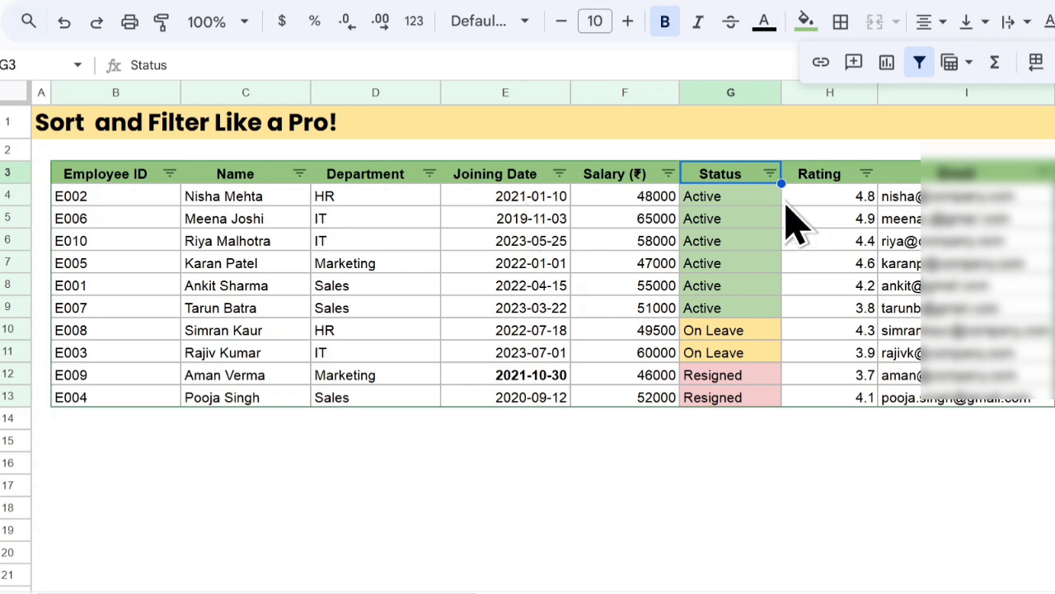
# Color the text of the salaries in cells F4, F8 and F12 red.
pyautogui.click(626, 201)
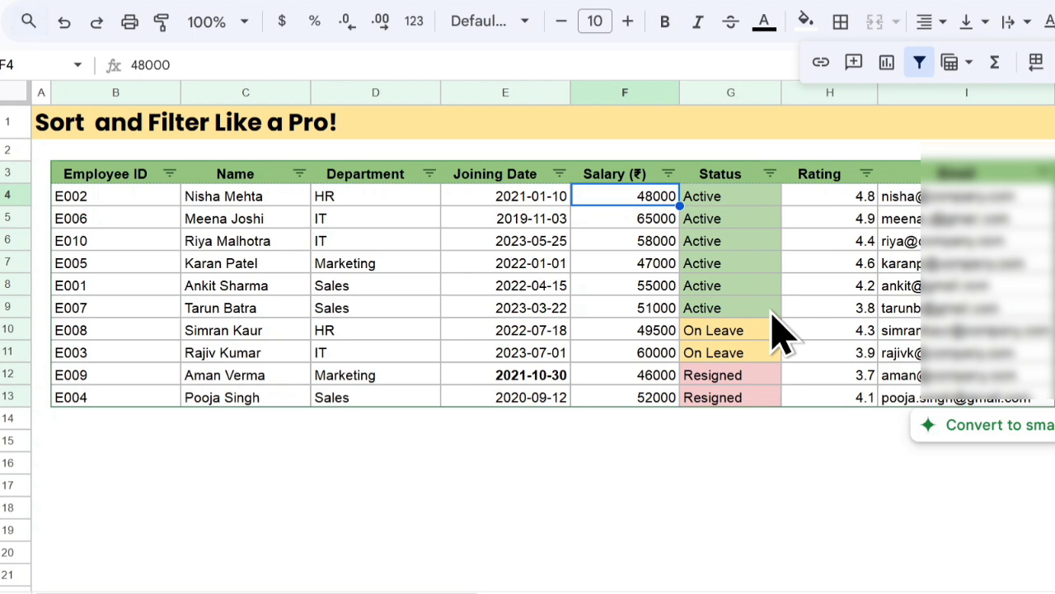
pyautogui.hotkey('shift', 'Down')
pyautogui.hotkey('shift', 'Down')
pyautogui.hotkey('shift', 'Down')
pyautogui.hotkey('shift', 'Down')
pyautogui.press('Down')
pyautogui.press('Up')
pyautogui.keyDown('ctrl'); pyautogui.click(667, 285); pyautogui.keyUp('ctrl')
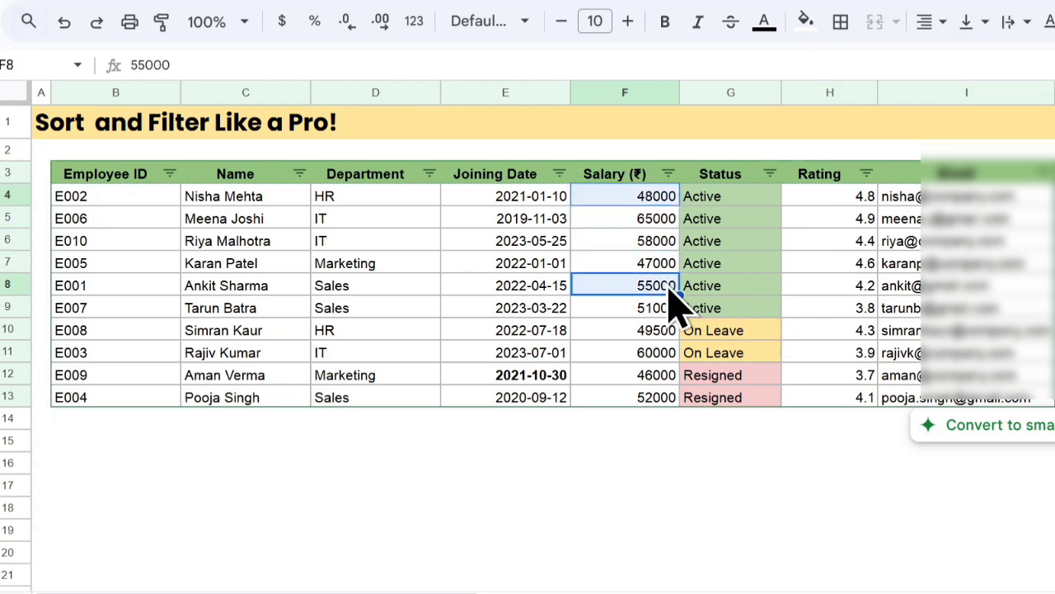
pyautogui.keyDown('ctrl'); pyautogui.click(640, 371); pyautogui.keyUp('ctrl')
pyautogui.click(764, 22)
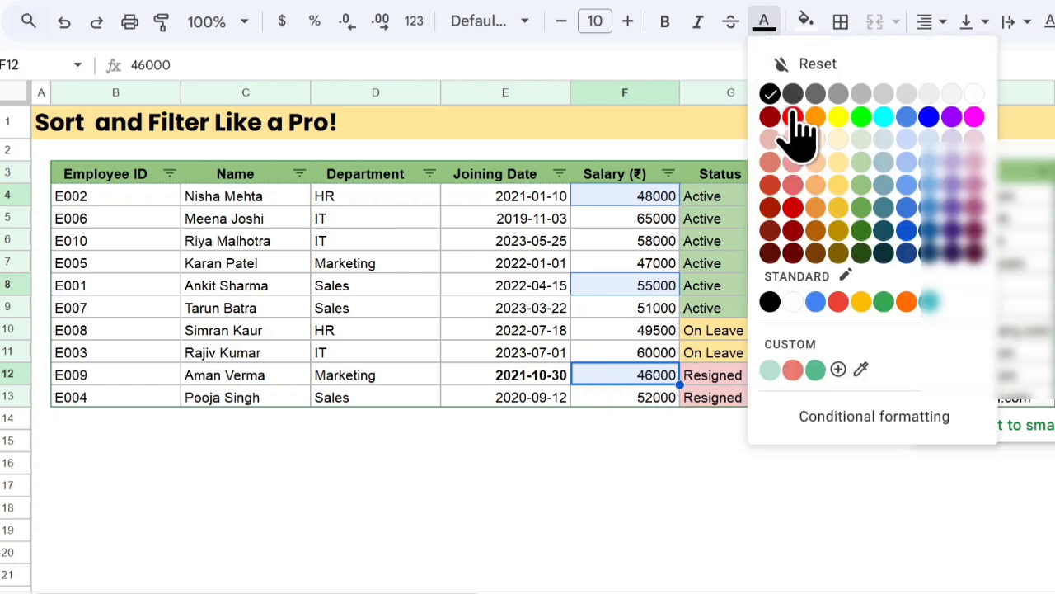
pyautogui.click(792, 117)
pyautogui.click(714, 287)
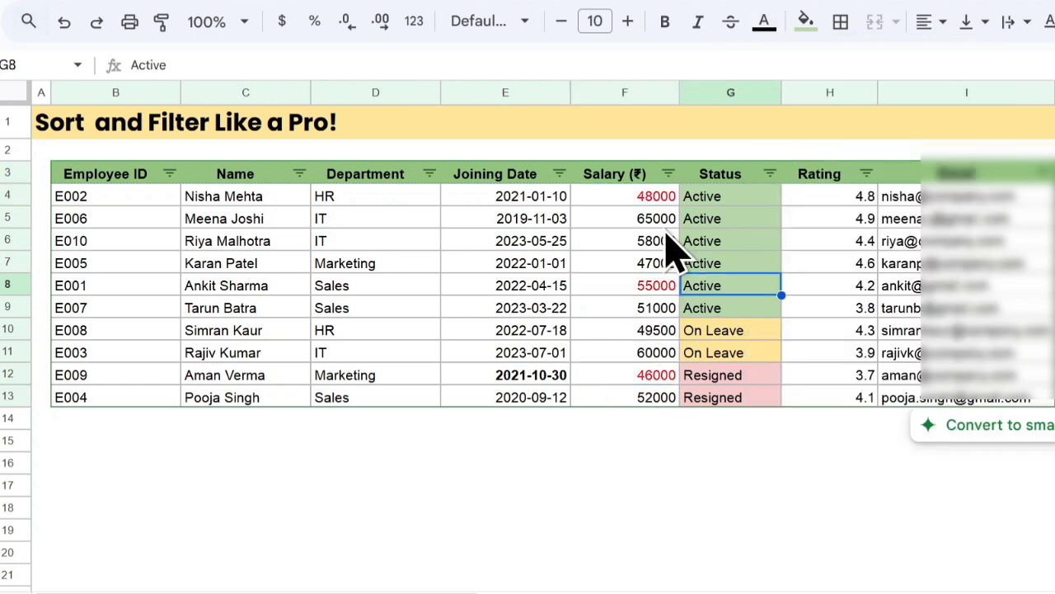
# Sort the table by text color in the Salary column, putting the red values first.
pyautogui.click(648, 198)
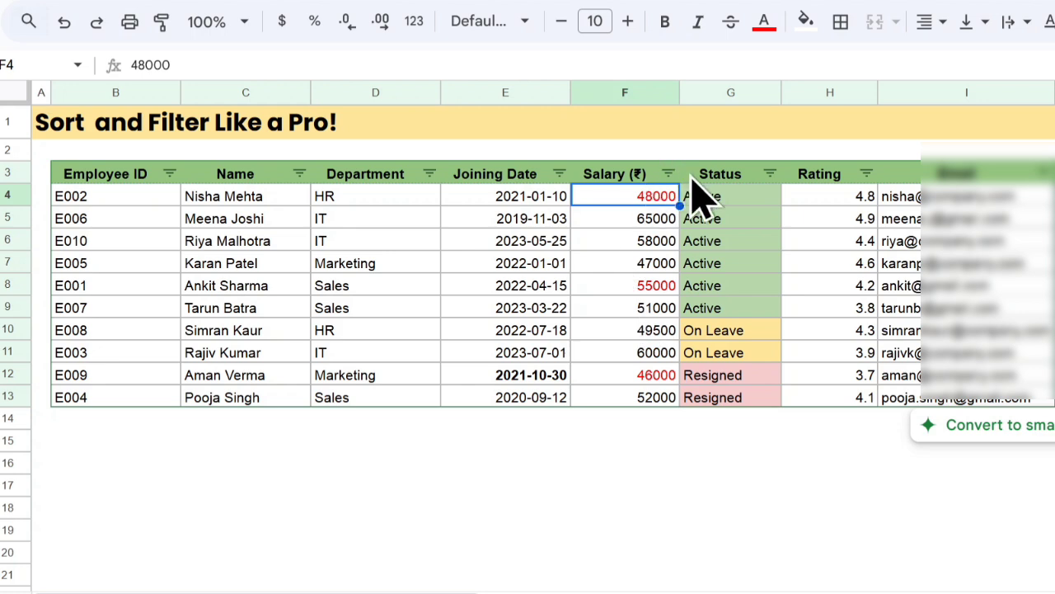
pyautogui.click(669, 175)
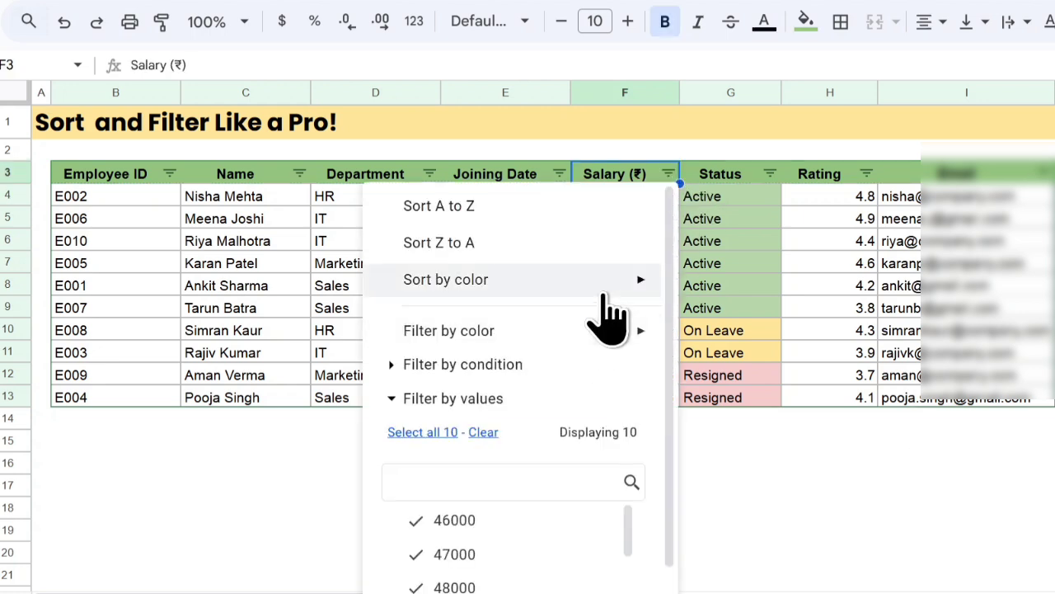
pyautogui.moveTo(612, 284)
pyautogui.moveTo(739, 324)
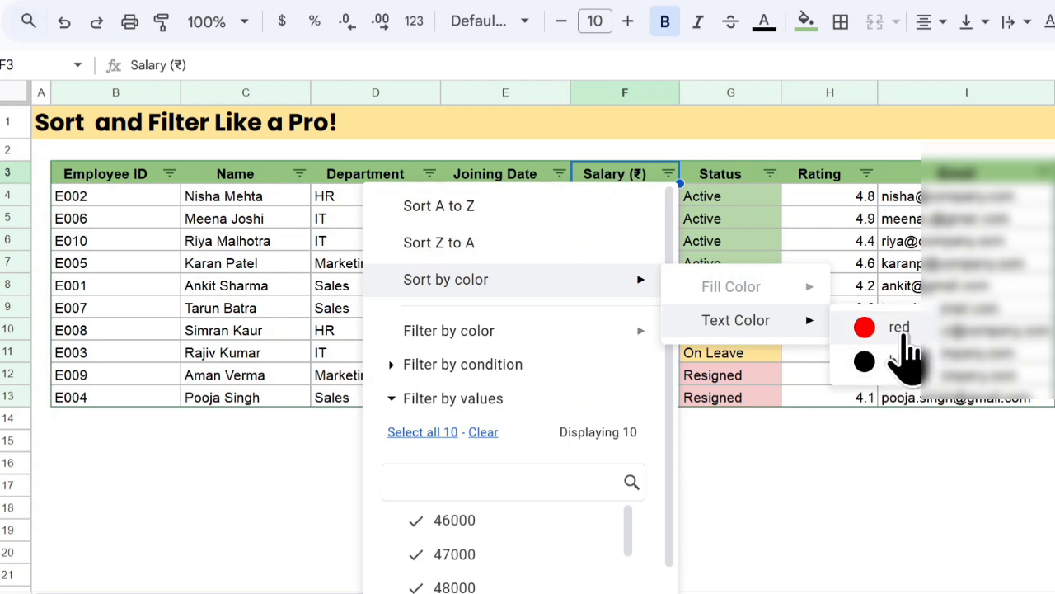
pyautogui.click(898, 327)
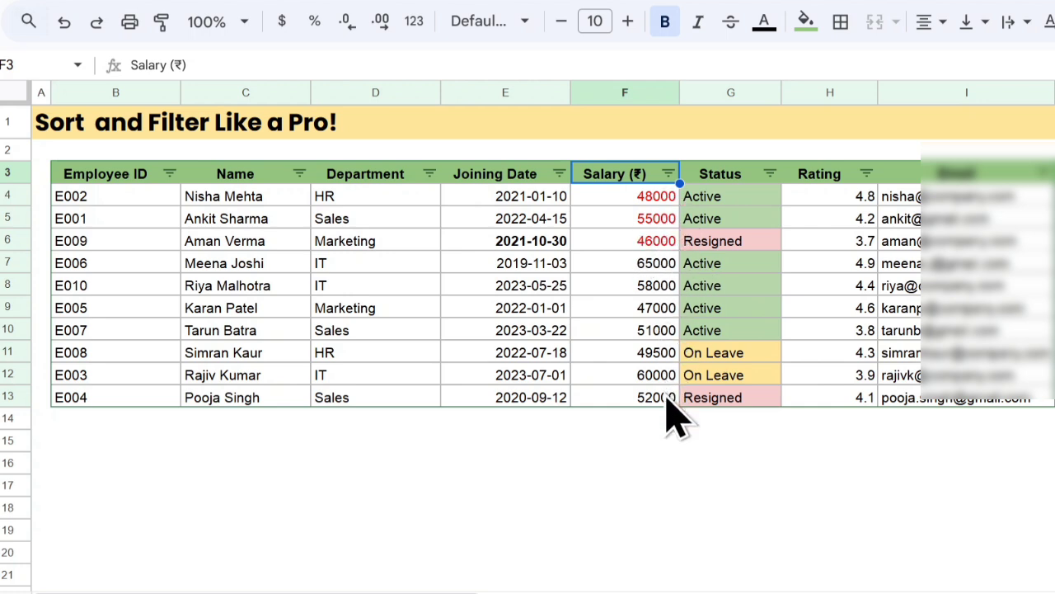
# Sort the Salary column by text color again, putting the black values first.
pyautogui.click(668, 174)
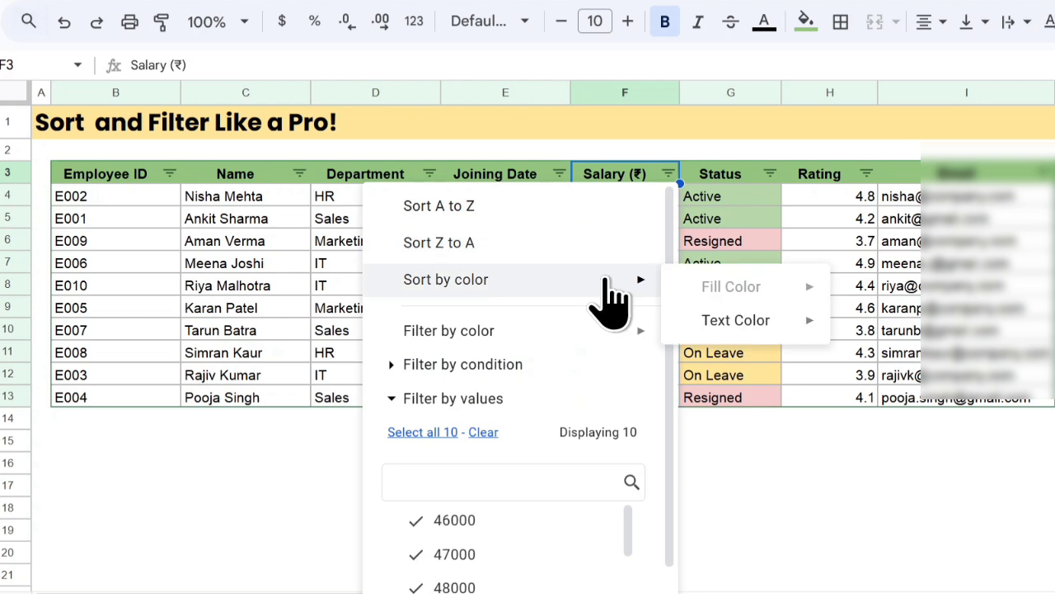
pyautogui.moveTo(733, 319)
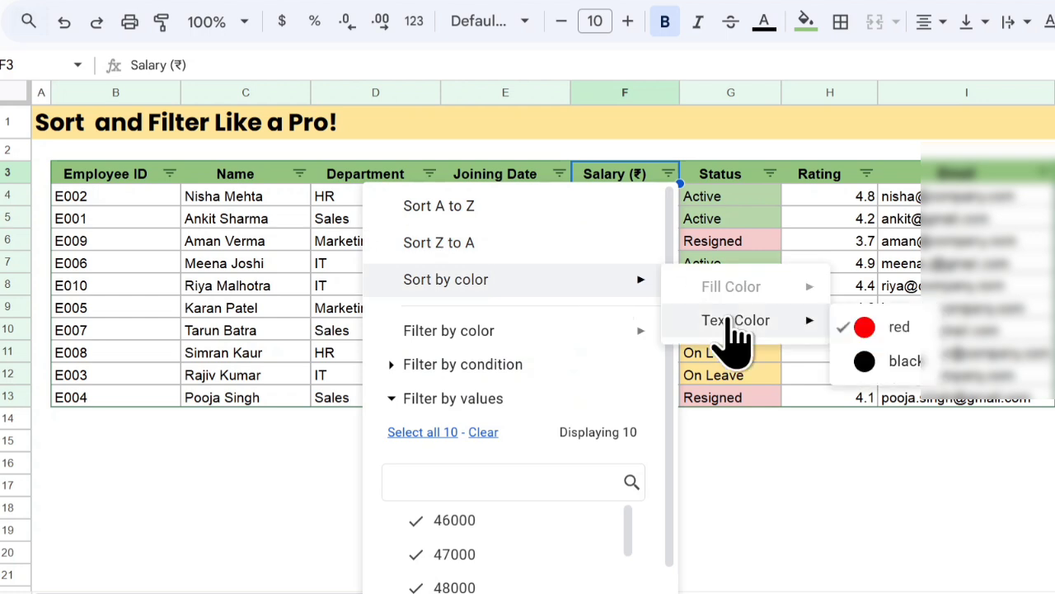
pyautogui.click(870, 363)
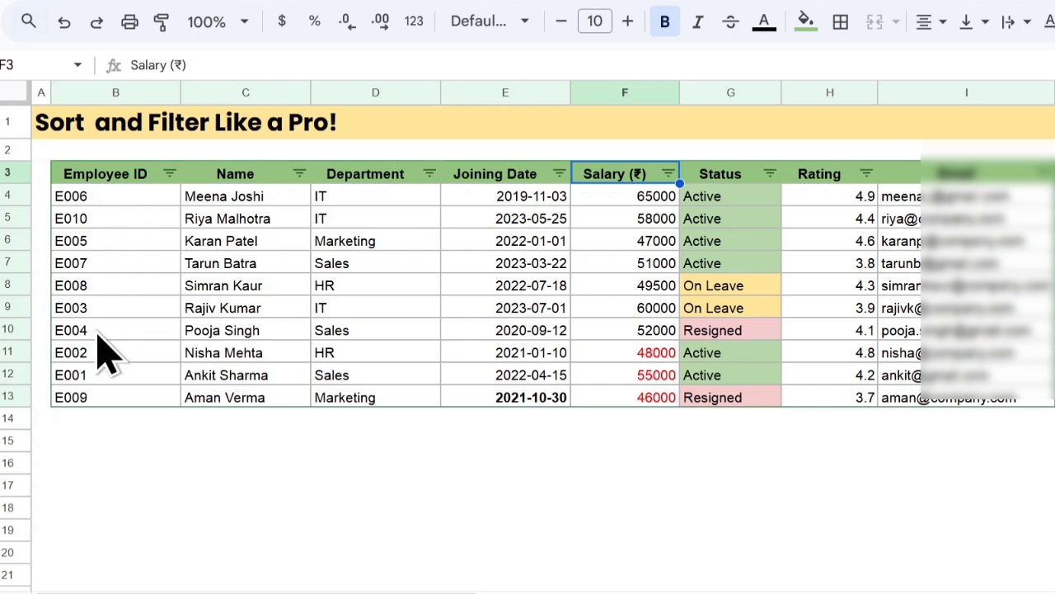
# Sort the table by the Employee ID column from A to Z.
pyautogui.click(171, 175)
pyautogui.moveTo(402, 284)
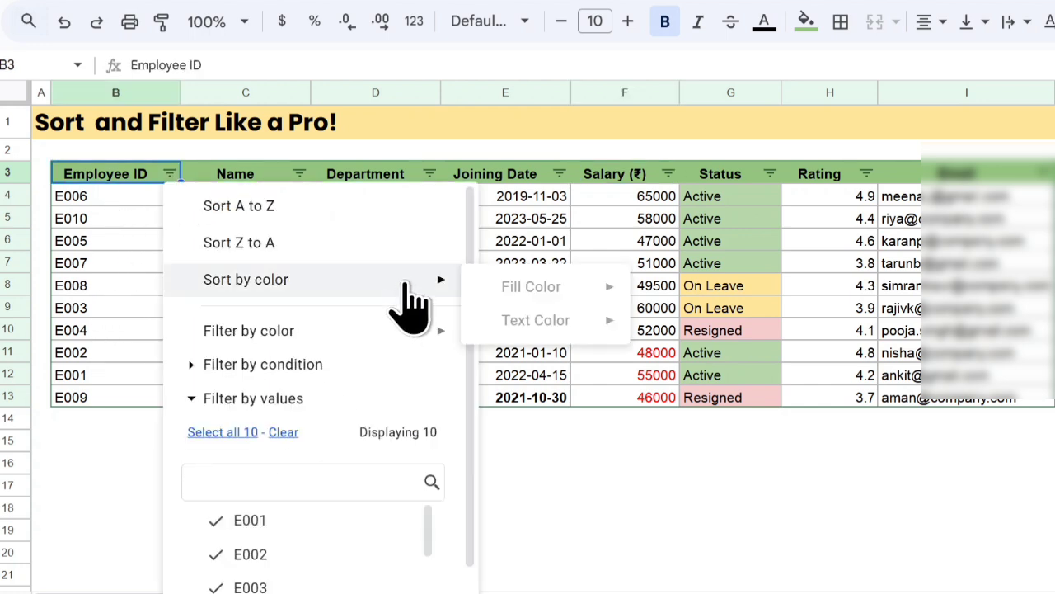
pyautogui.click(357, 216)
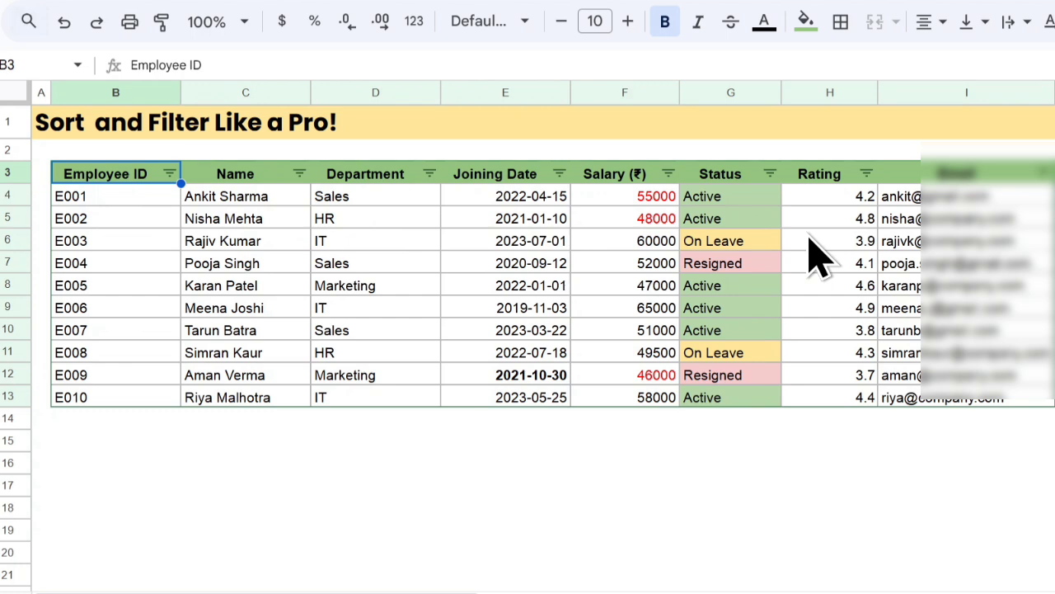
# Sort the table by the Department column from A to Z.
pyautogui.click(675, 198)
pyautogui.press('Up')
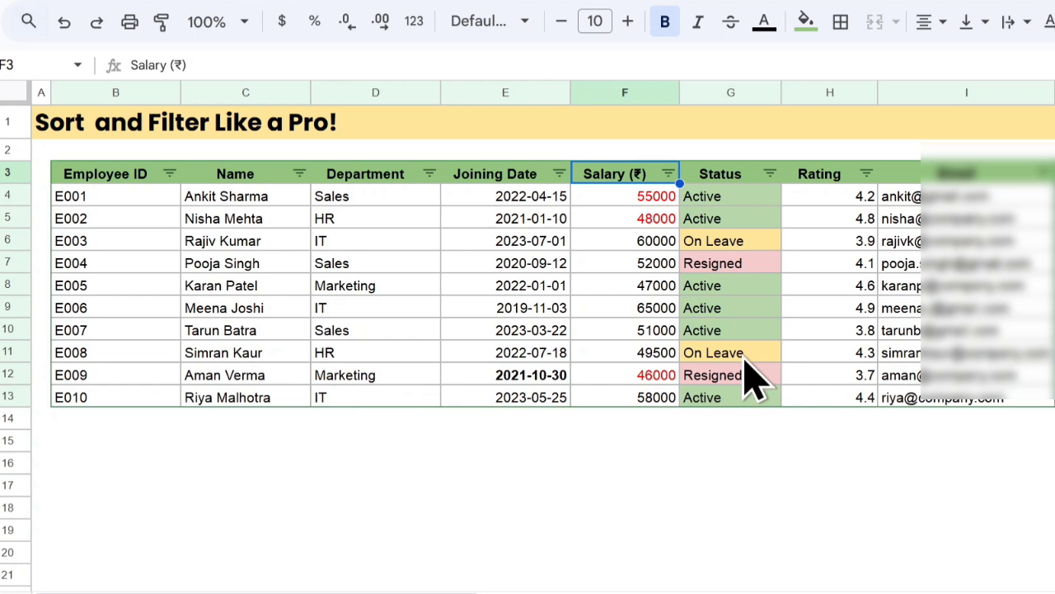
pyautogui.click(431, 178)
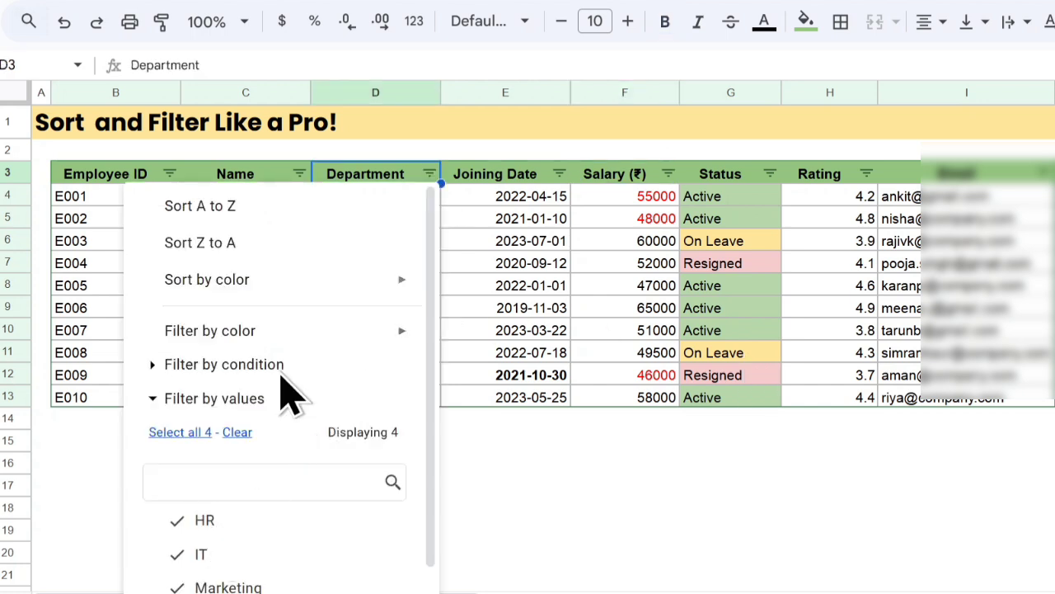
pyautogui.click(355, 213)
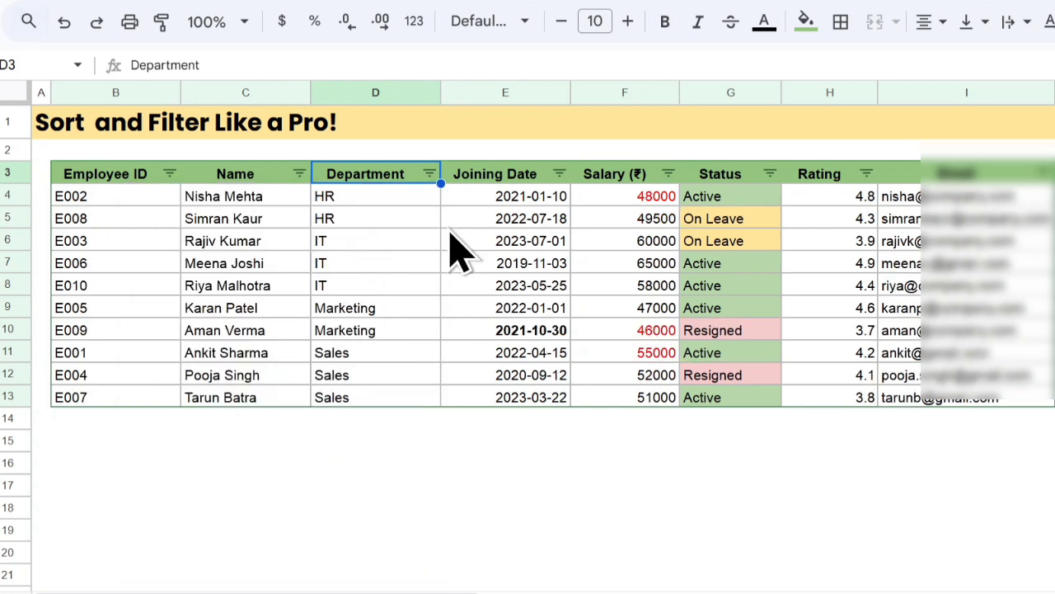
# Sort the table by the Status column from A to Z and check the Department order of the HR rows.
pyautogui.click(770, 176)
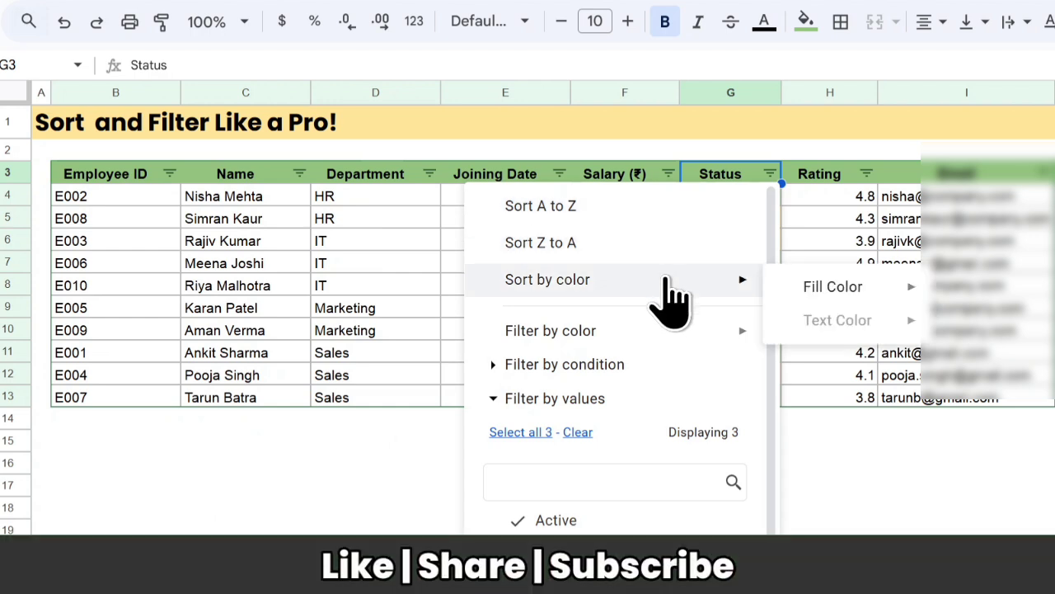
pyautogui.click(668, 211)
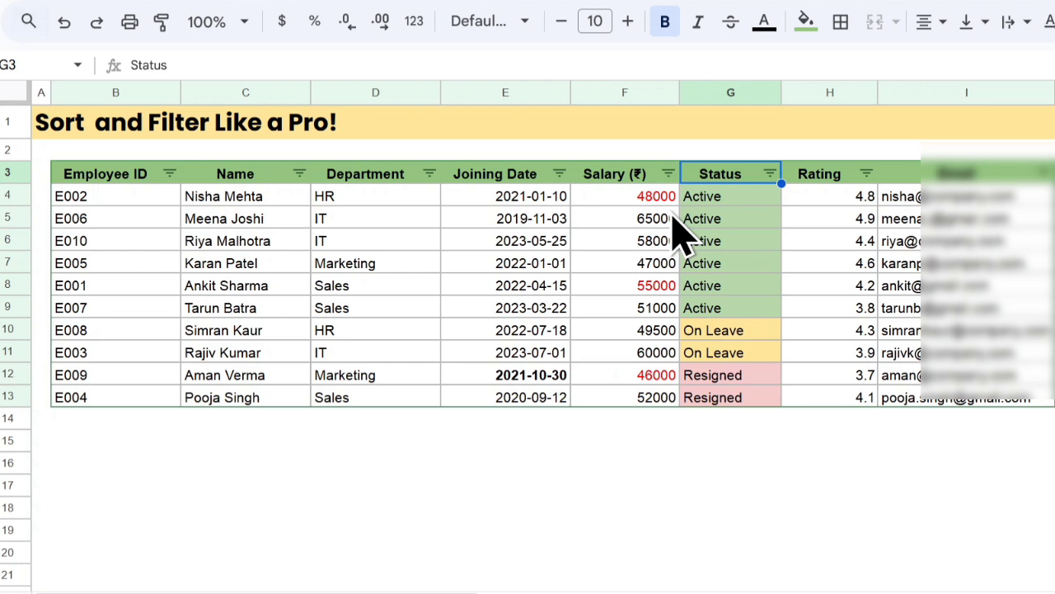
pyautogui.click(338, 204)
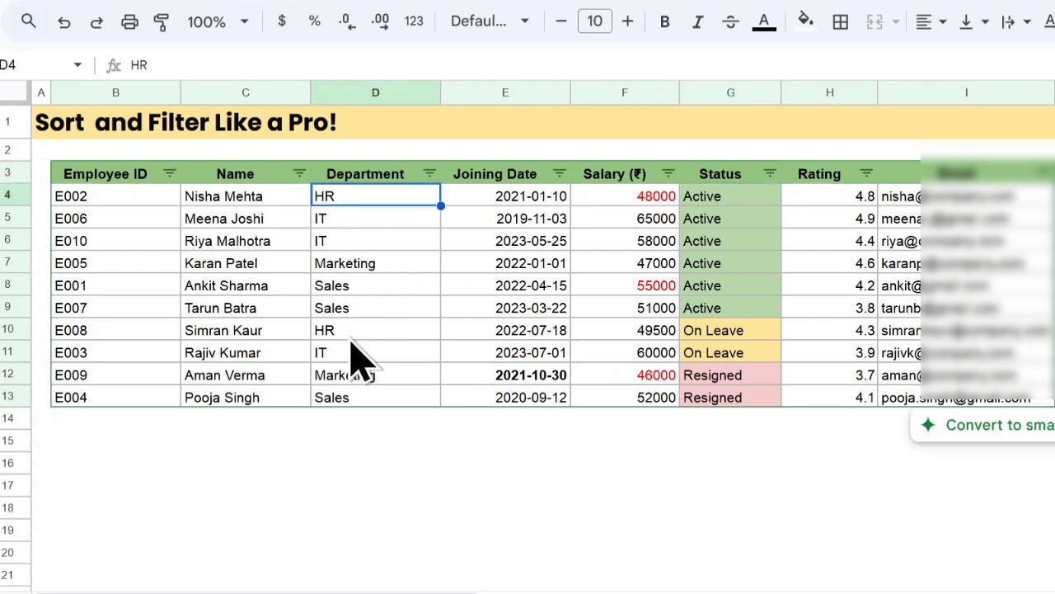
pyautogui.click(351, 338)
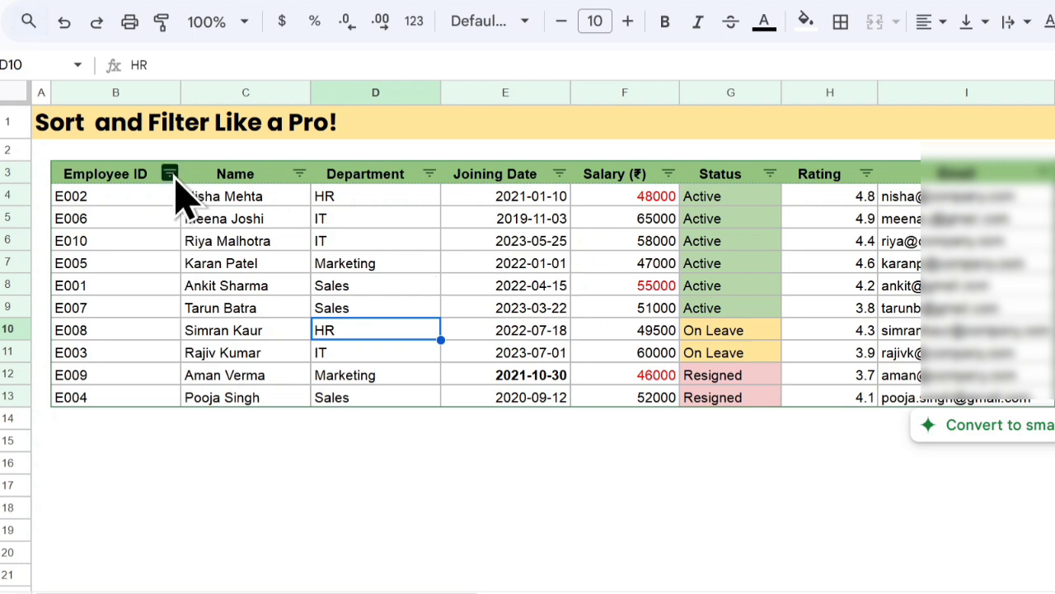
# Restore the original row order by sorting the Employee ID column from A to Z.
pyautogui.click(169, 174)
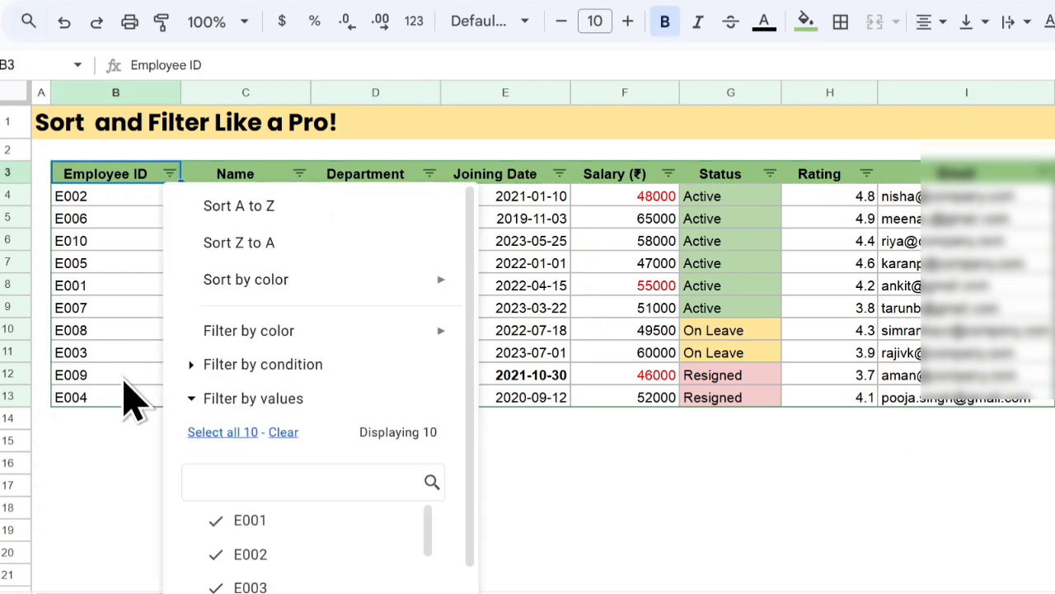
pyautogui.click(402, 216)
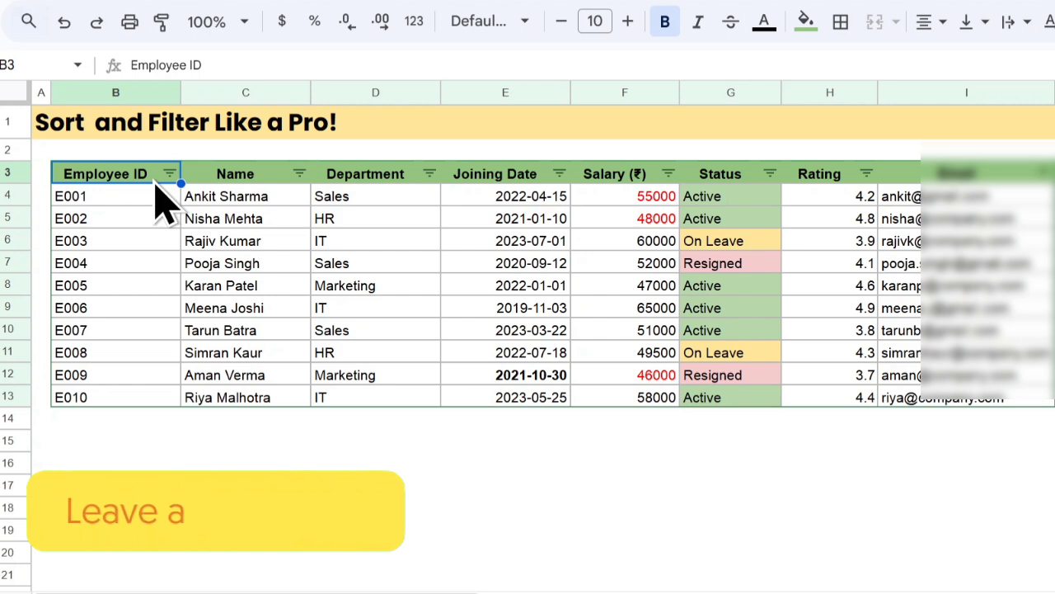
# Select the whole table B3:I13 and open the sort range settings for it.
pyautogui.hotkey('ctrl', 'shift', 'Down')
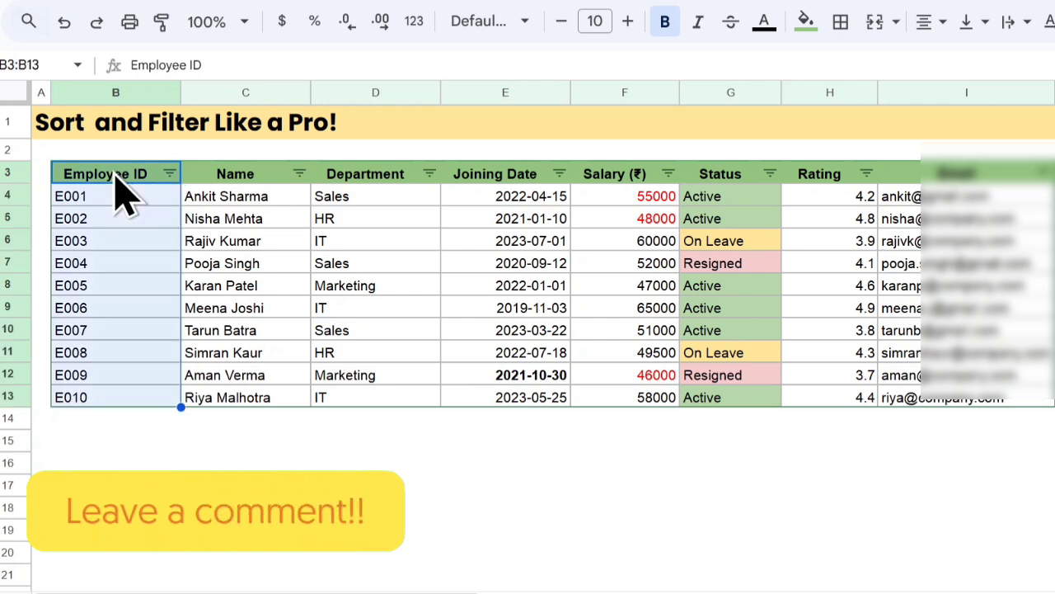
pyautogui.hotkey('ctrl', 'shift', 'Right')
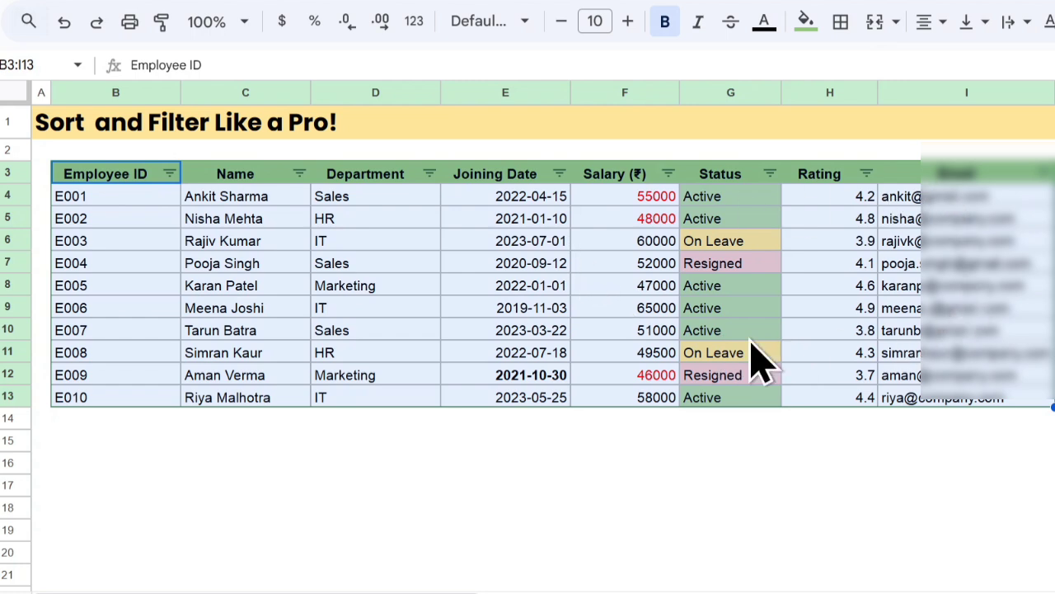
pyautogui.rightClick(430, 188)
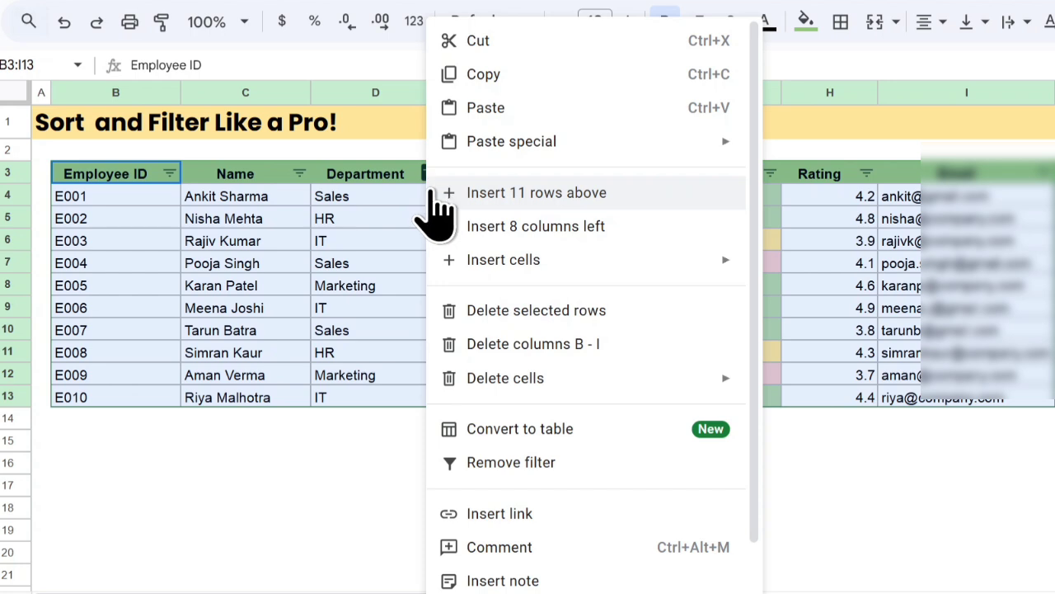
pyautogui.scroll(-2, 566, 424)
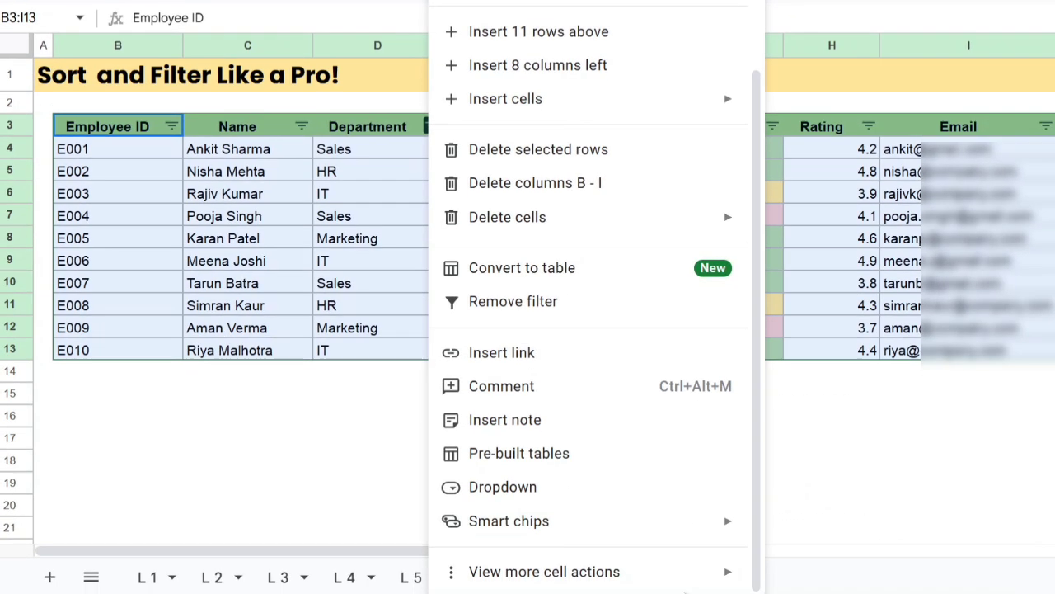
pyautogui.moveTo(728, 577)
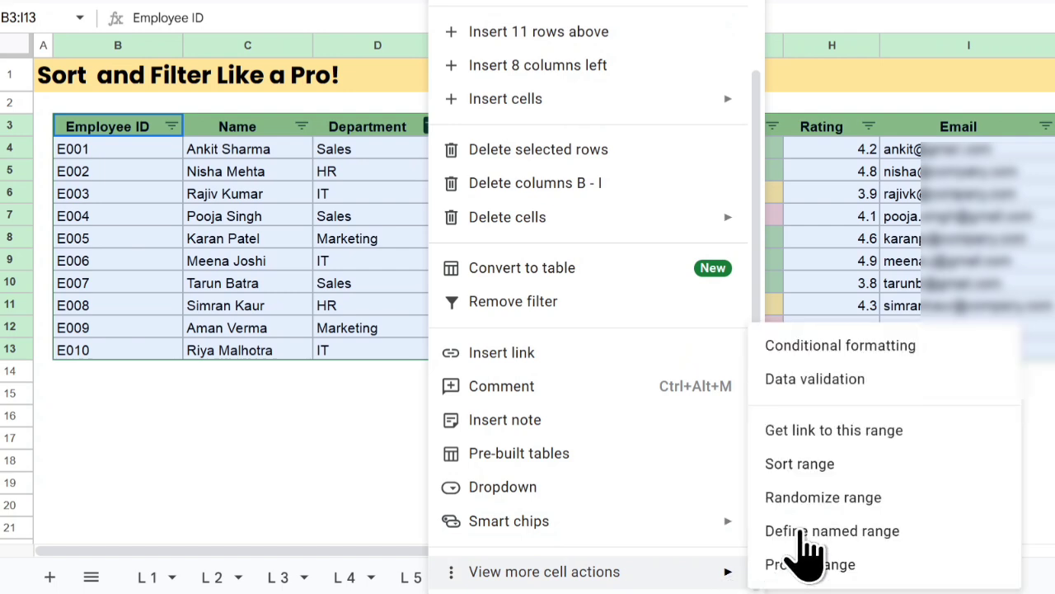
pyautogui.click(865, 465)
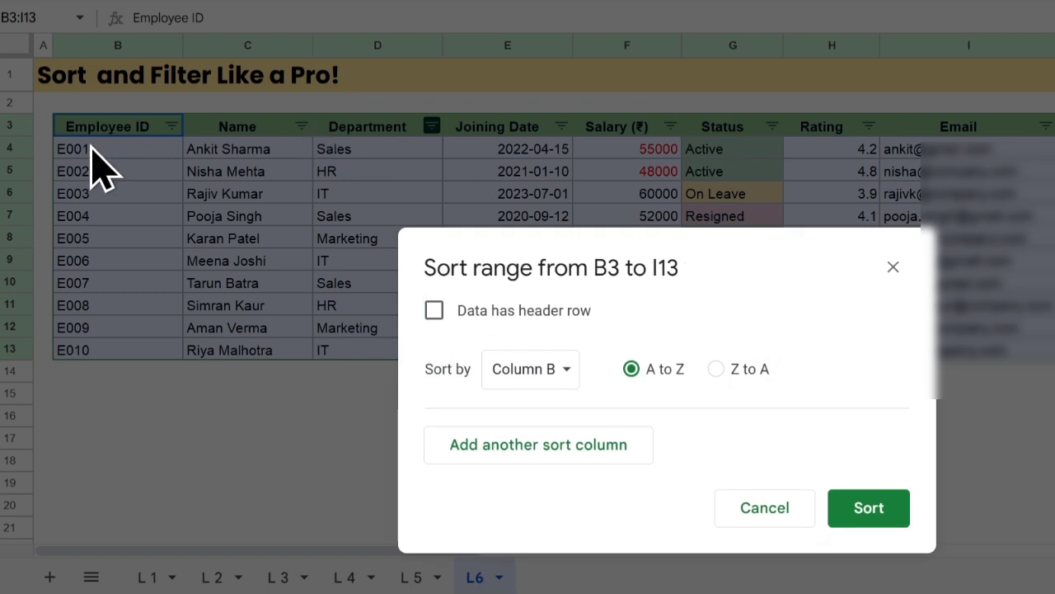
# Mark the data as having a header row and choose Department as the first sort column.
pyautogui.click(561, 373)
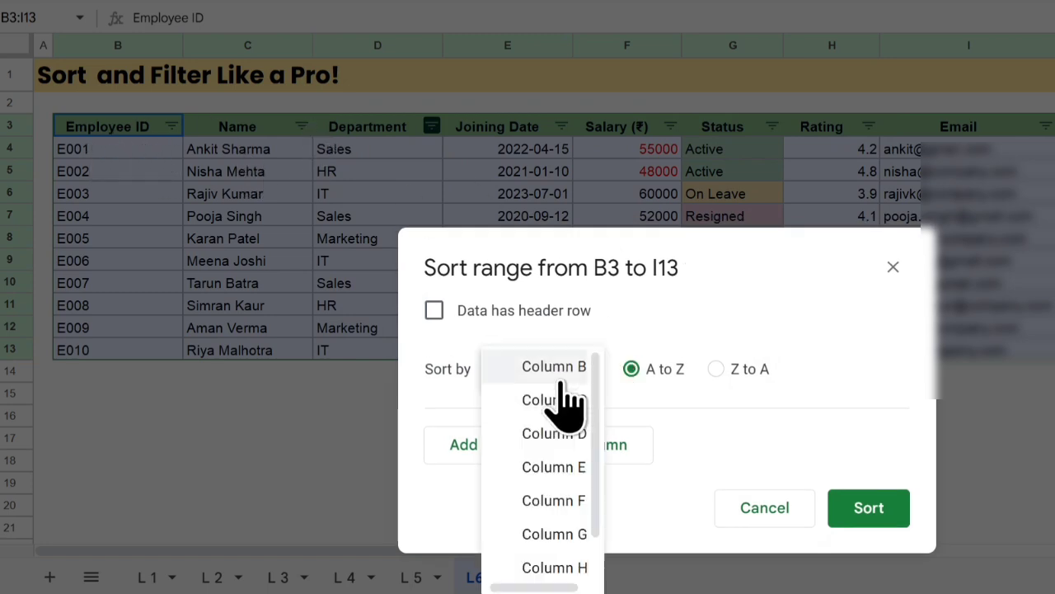
pyautogui.click(680, 323)
pyautogui.click(435, 310)
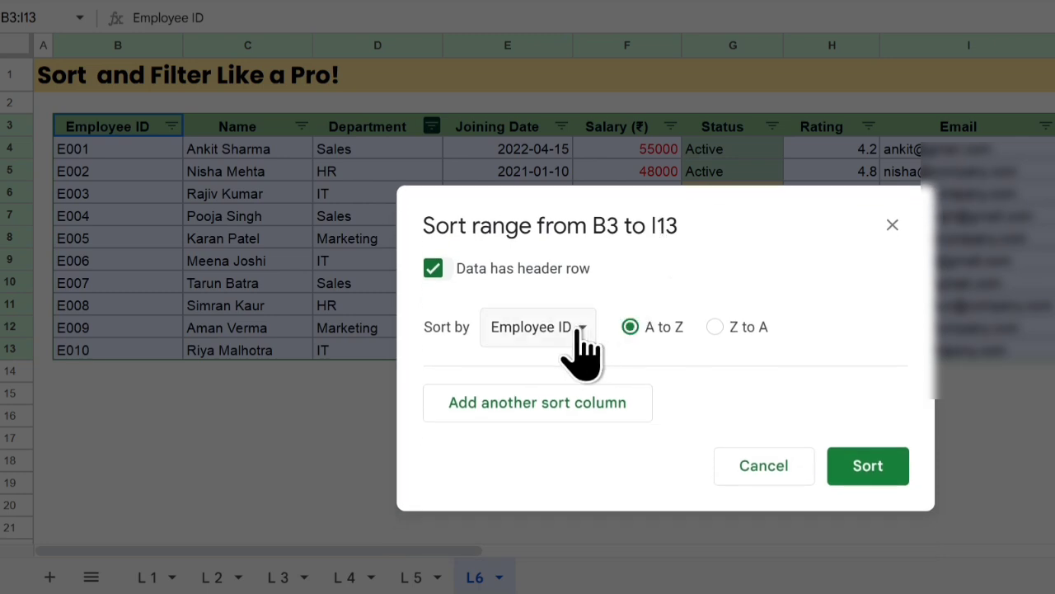
pyautogui.click(577, 333)
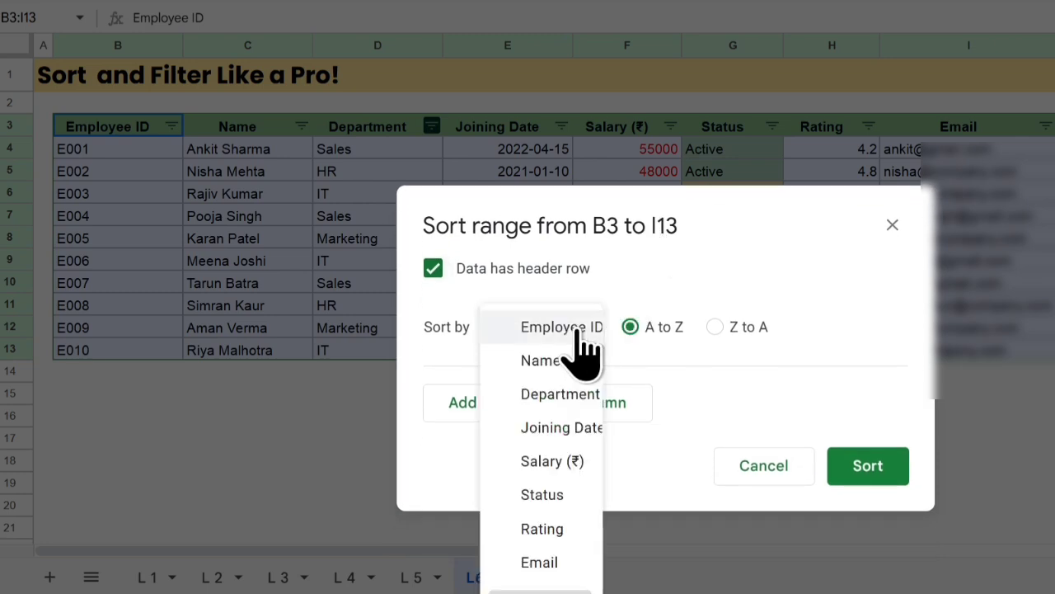
pyautogui.click(568, 395)
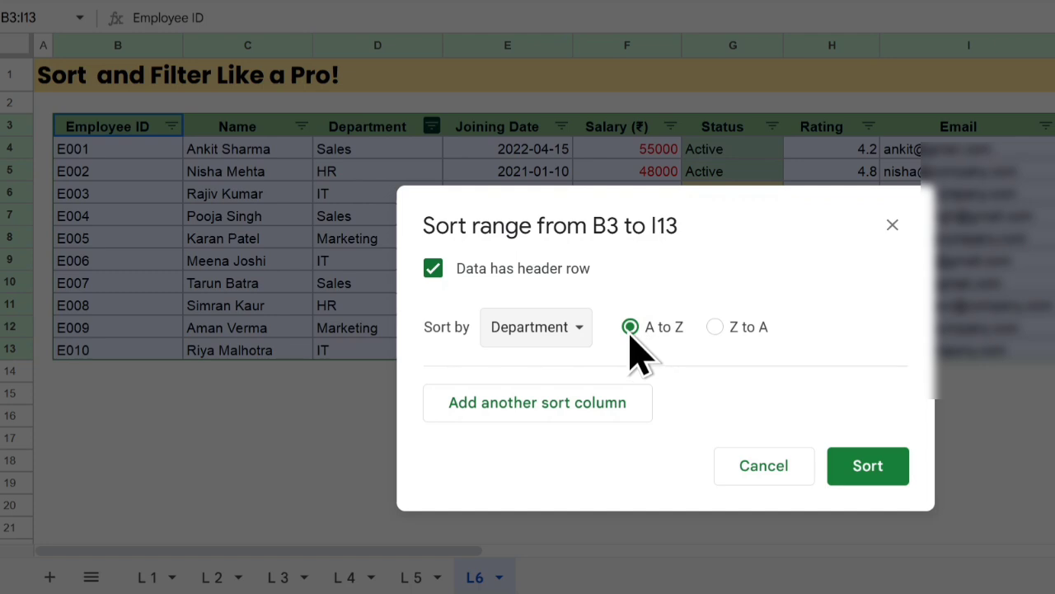
# Add Status as the second sort column in A to Z order and sort the range.
pyautogui.click(544, 412)
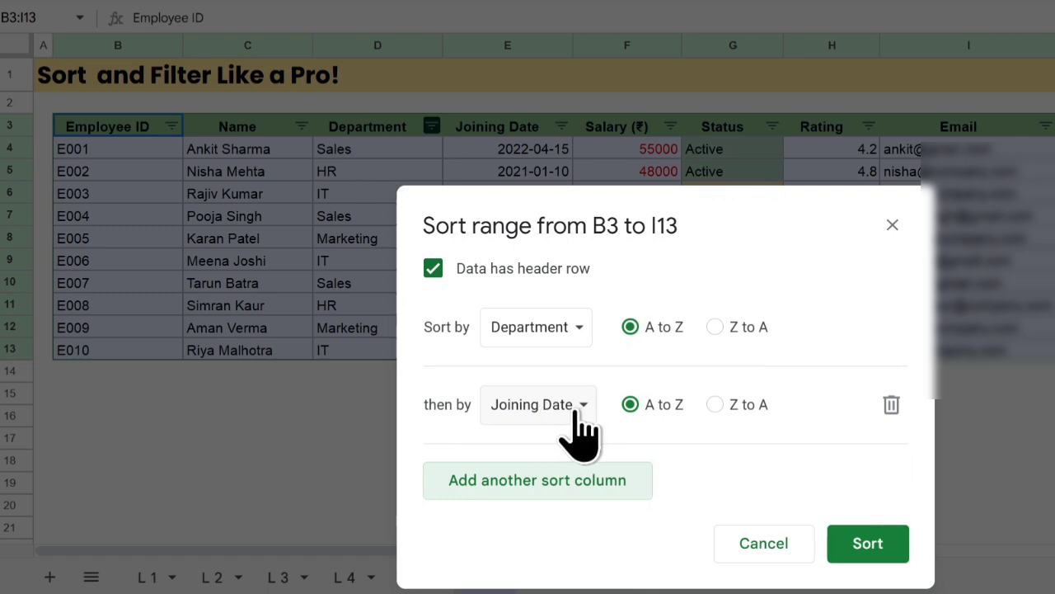
pyautogui.click(582, 435)
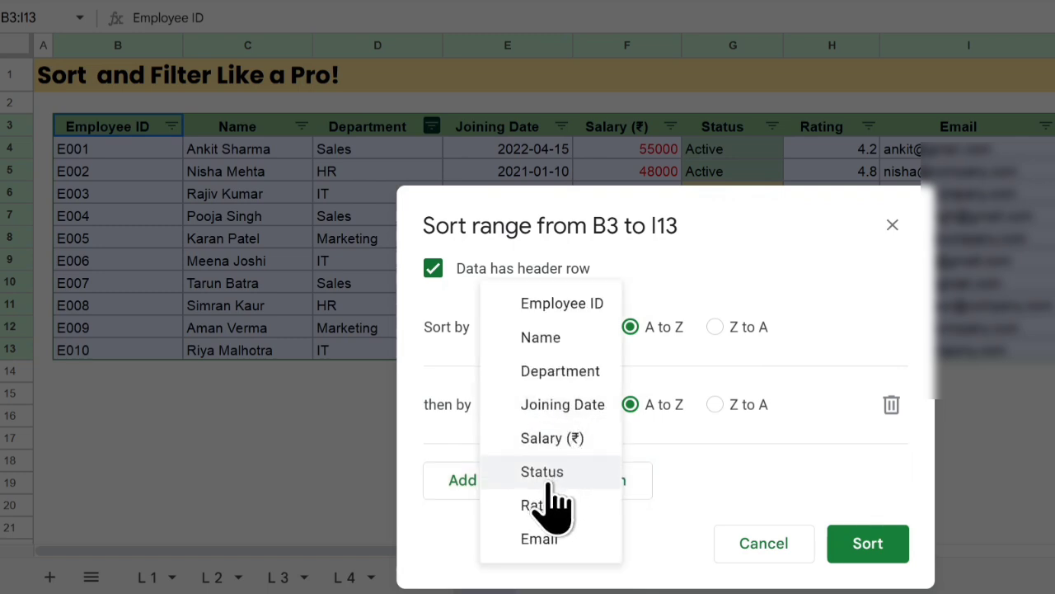
pyautogui.click(495, 474)
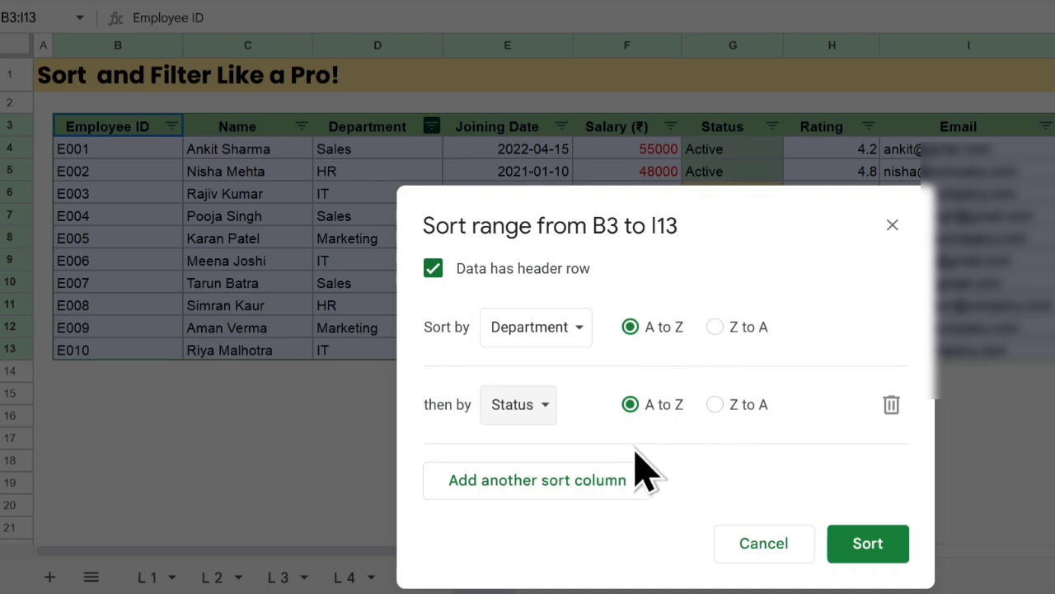
pyautogui.click(868, 543)
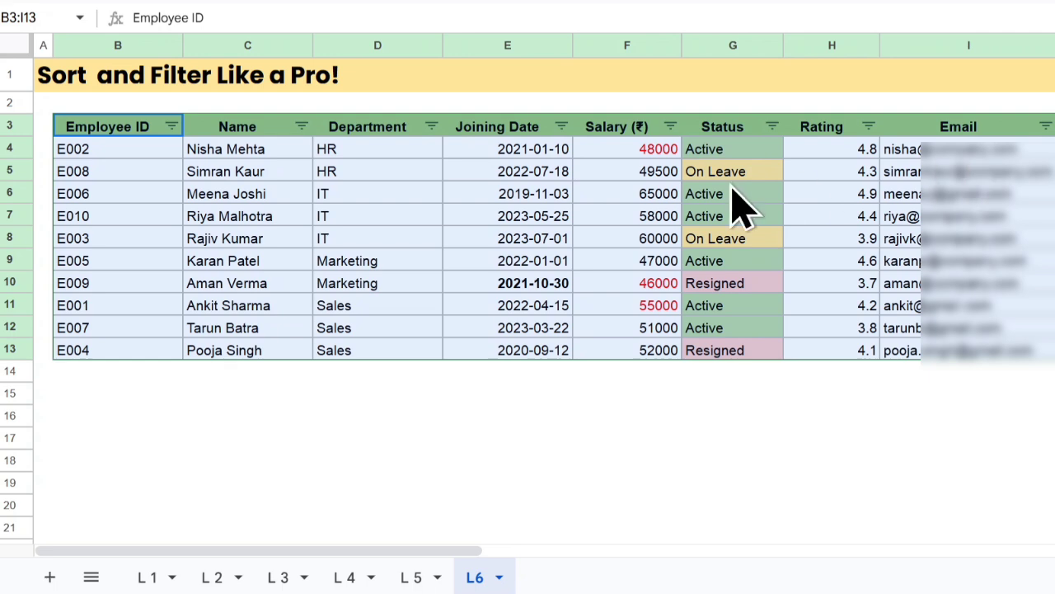
# Filter the Salary column by text color so that only the red values are shown.
pyautogui.click(671, 127)
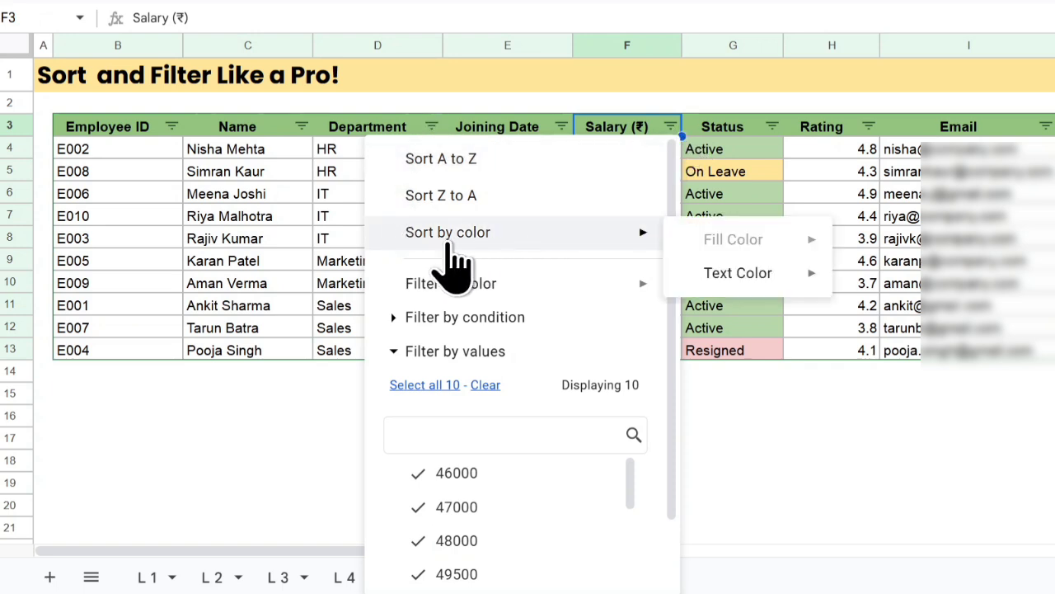
pyautogui.moveTo(429, 235)
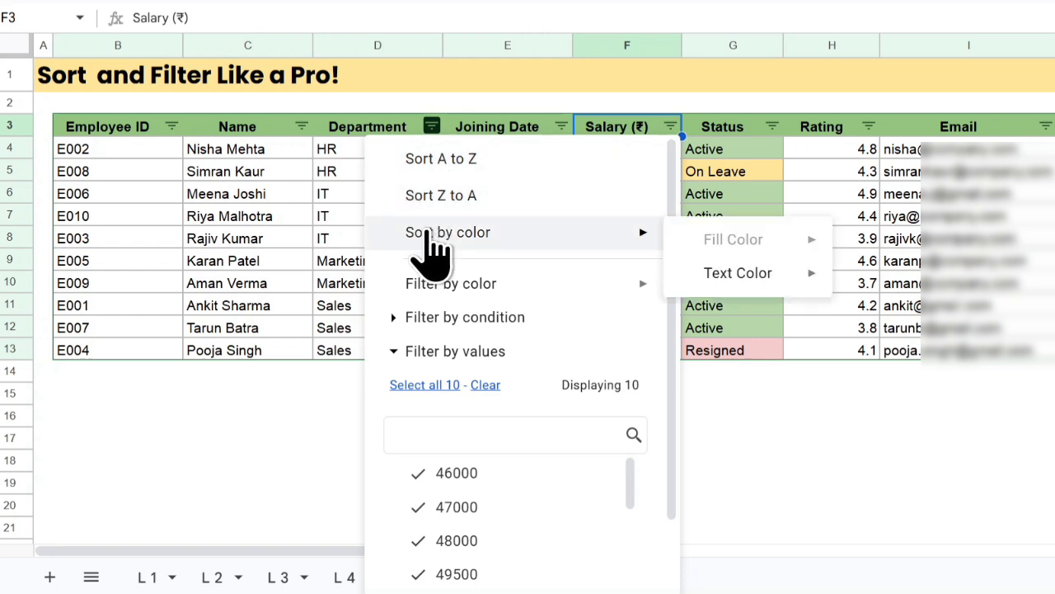
pyautogui.scroll(-1, 429, 239)
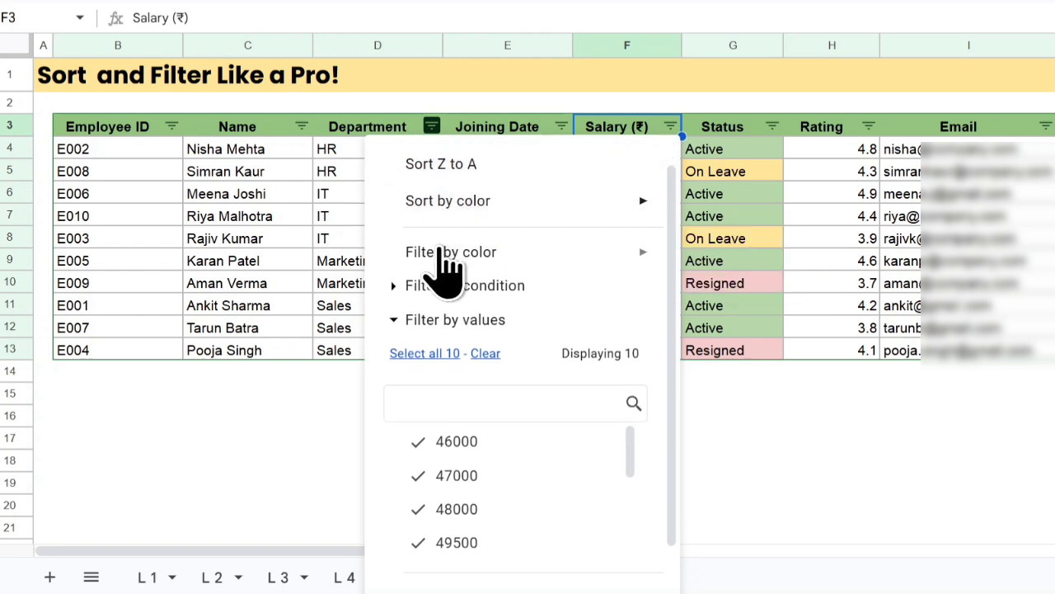
pyautogui.moveTo(470, 254)
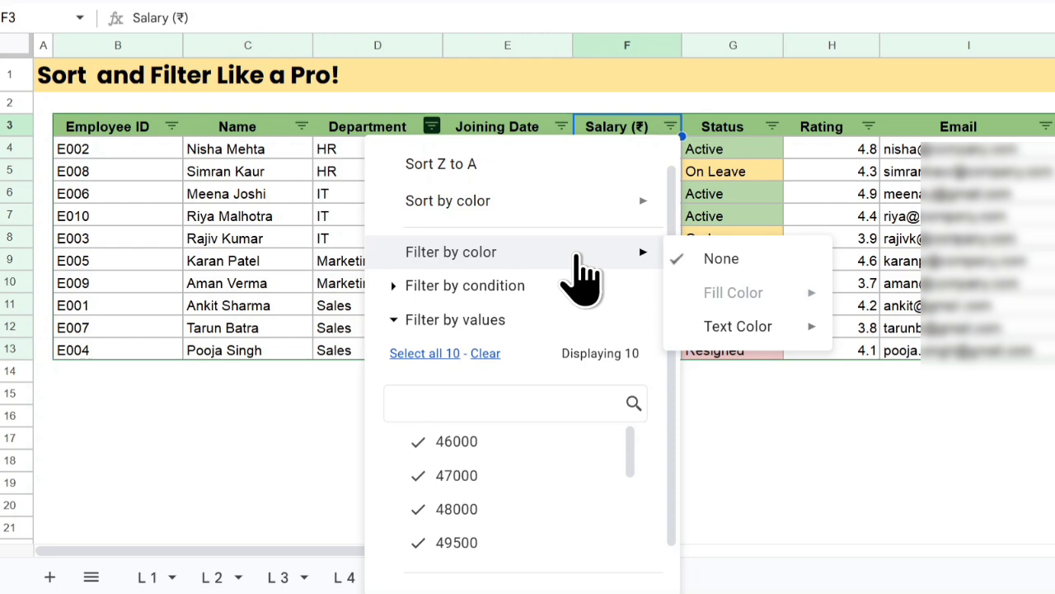
pyautogui.click(485, 290)
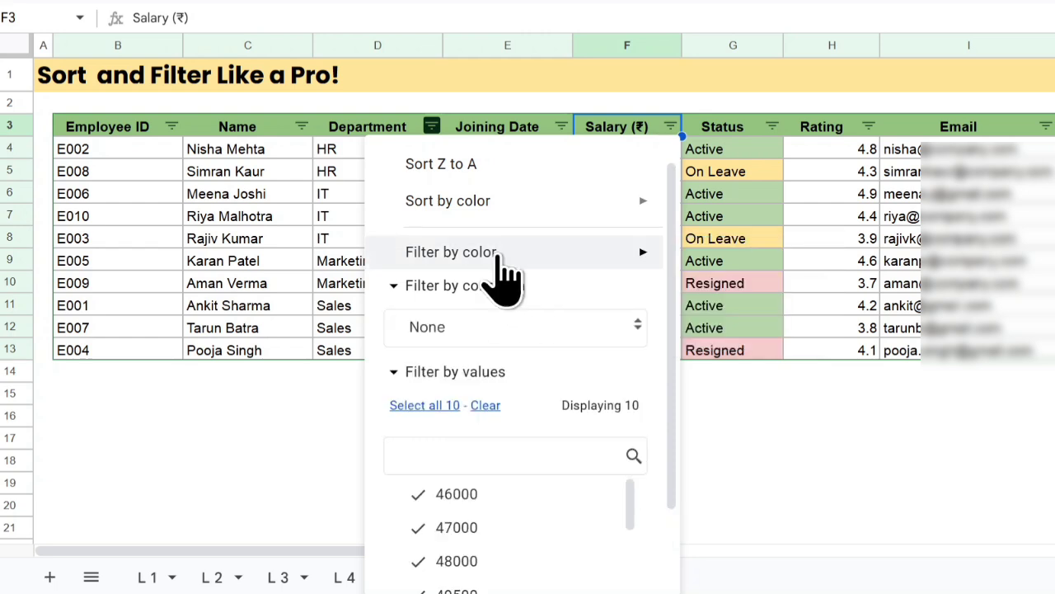
pyautogui.moveTo(498, 256)
pyautogui.moveTo(767, 330)
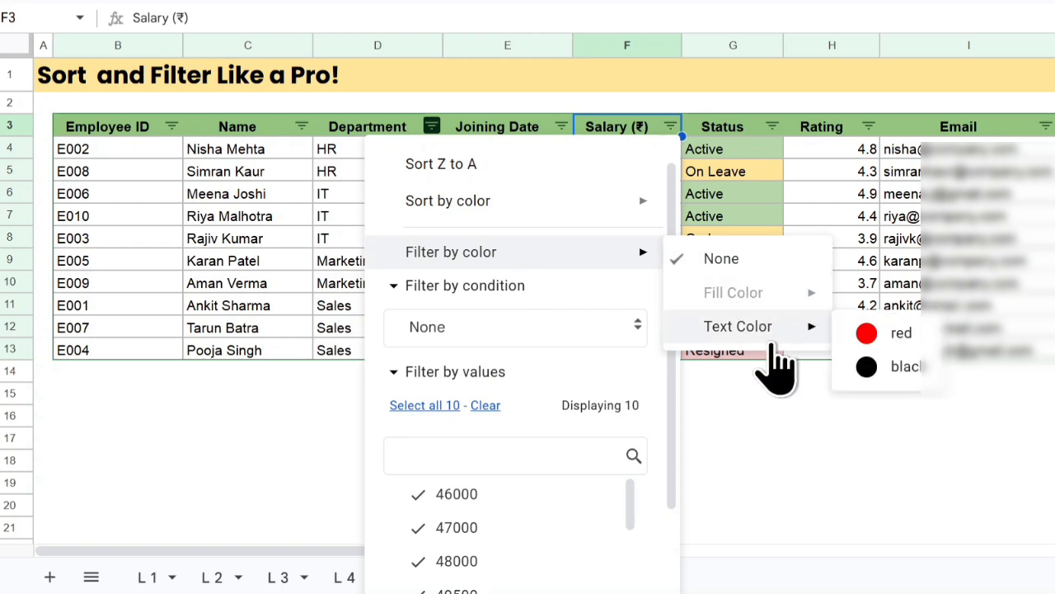
pyautogui.click(910, 345)
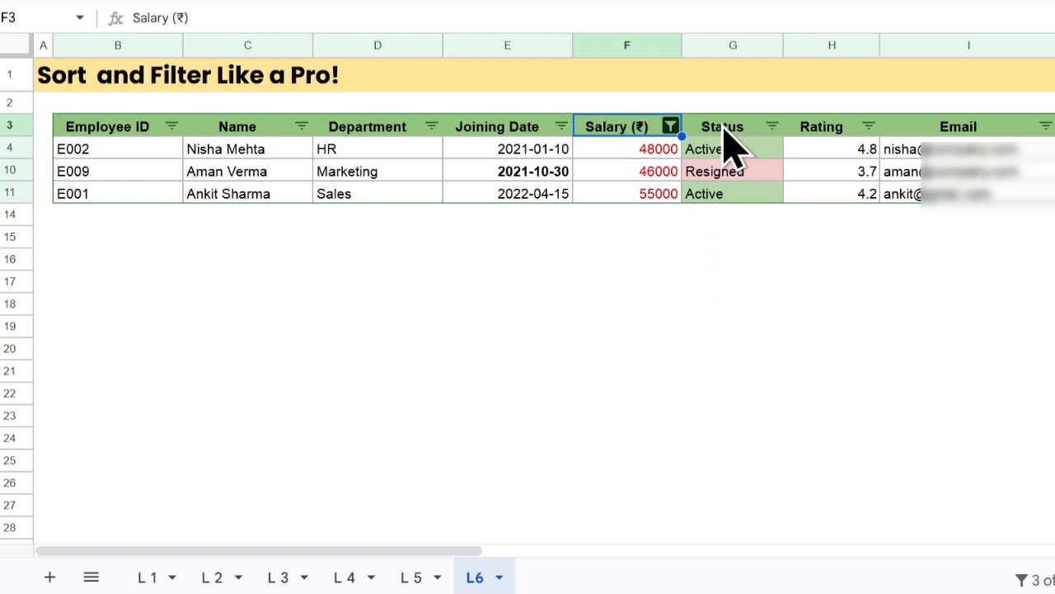
# Undo the red text color filter on the Salary column.
pyautogui.hotkey('ctrl', 'c')
pyautogui.click(670, 136)
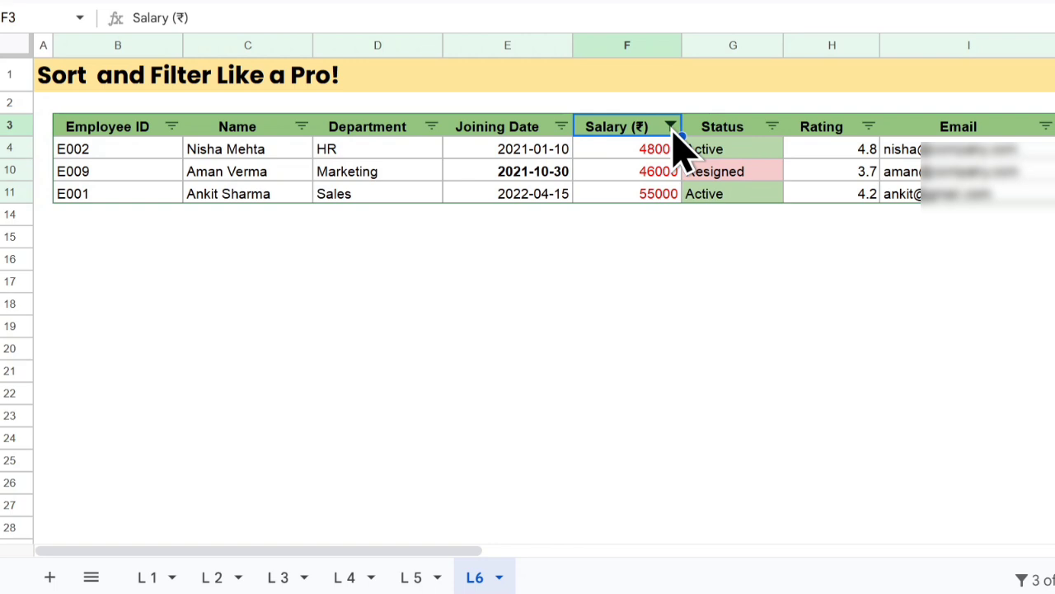
pyautogui.hotkey('ctrl', 'z')
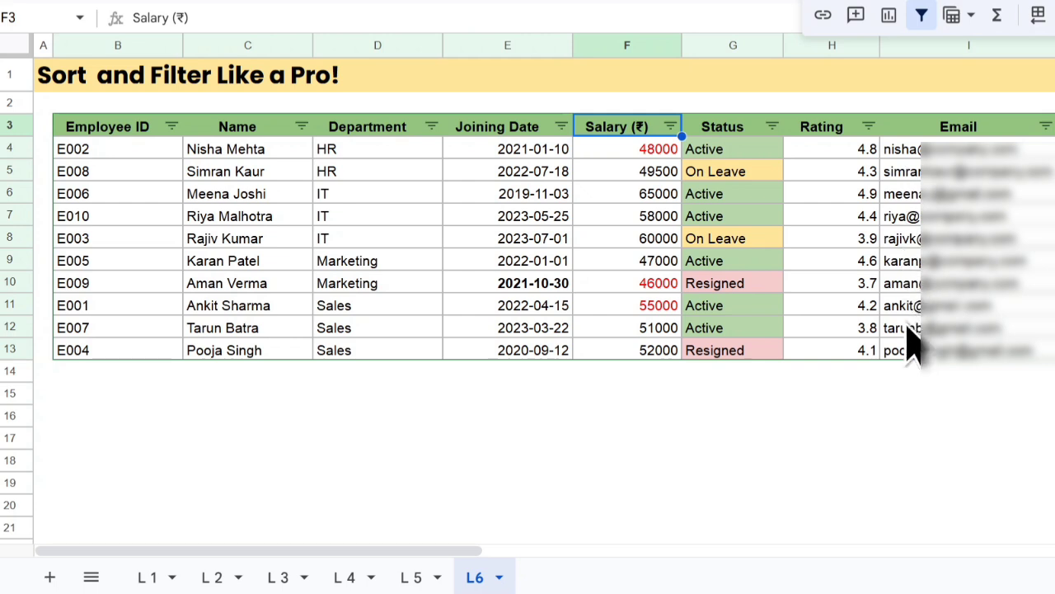
pyautogui.click(1046, 127)
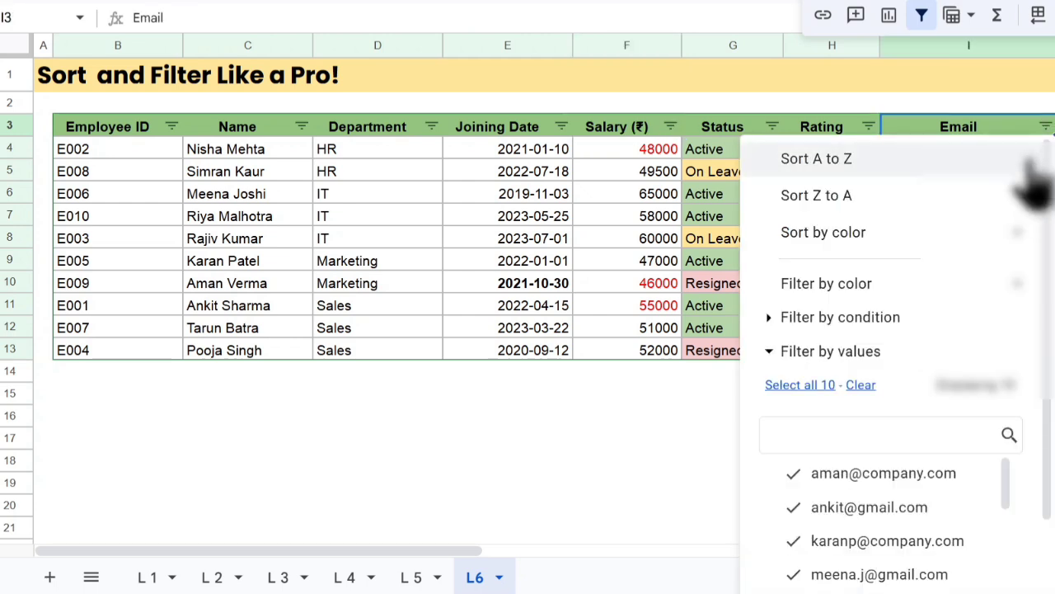
pyautogui.click(862, 323)
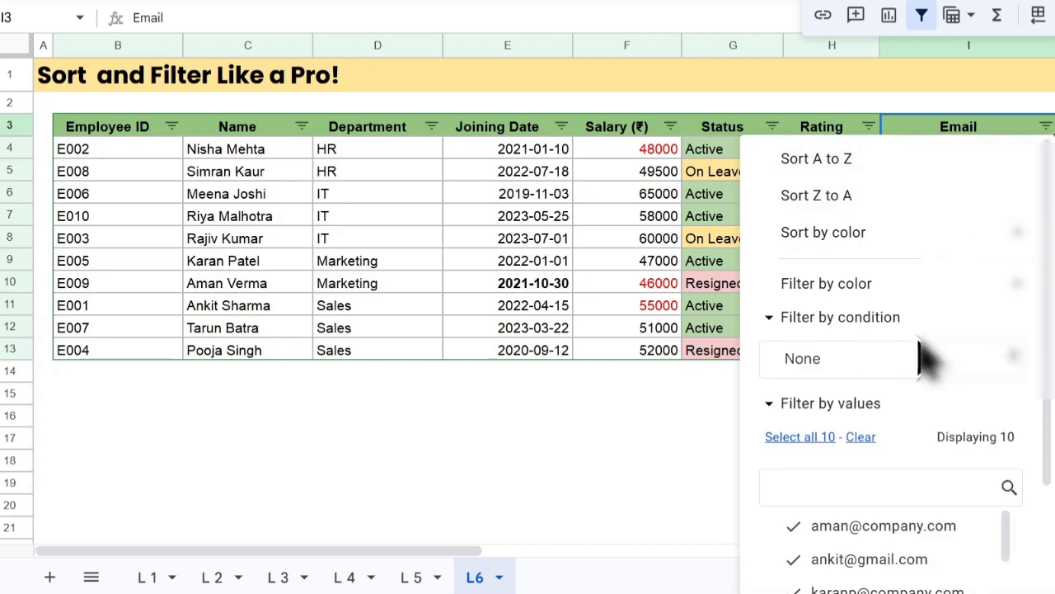
pyautogui.click(886, 371)
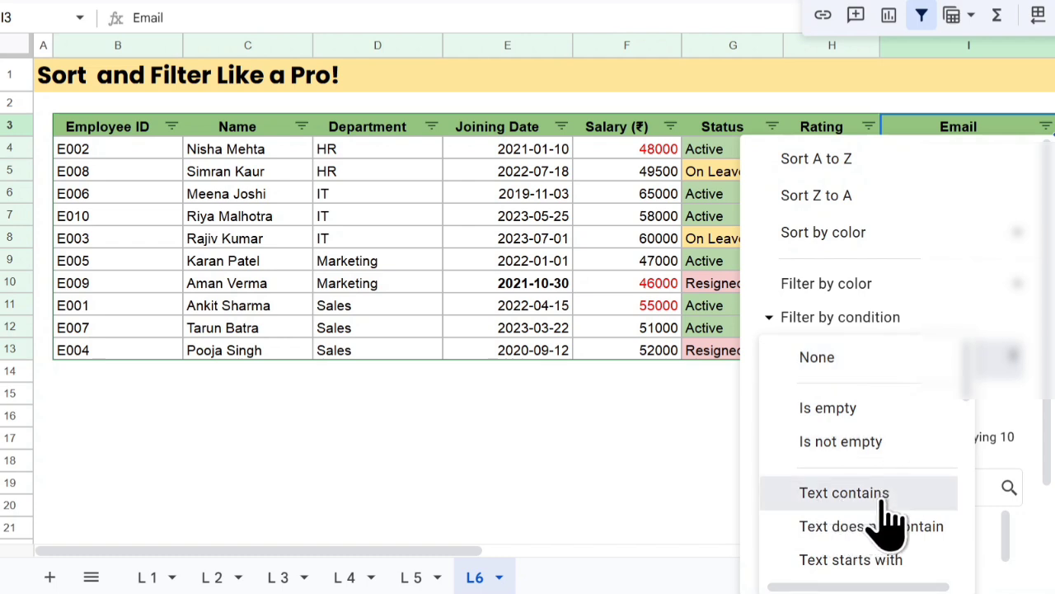
pyautogui.click(879, 497)
pyautogui.click(849, 404)
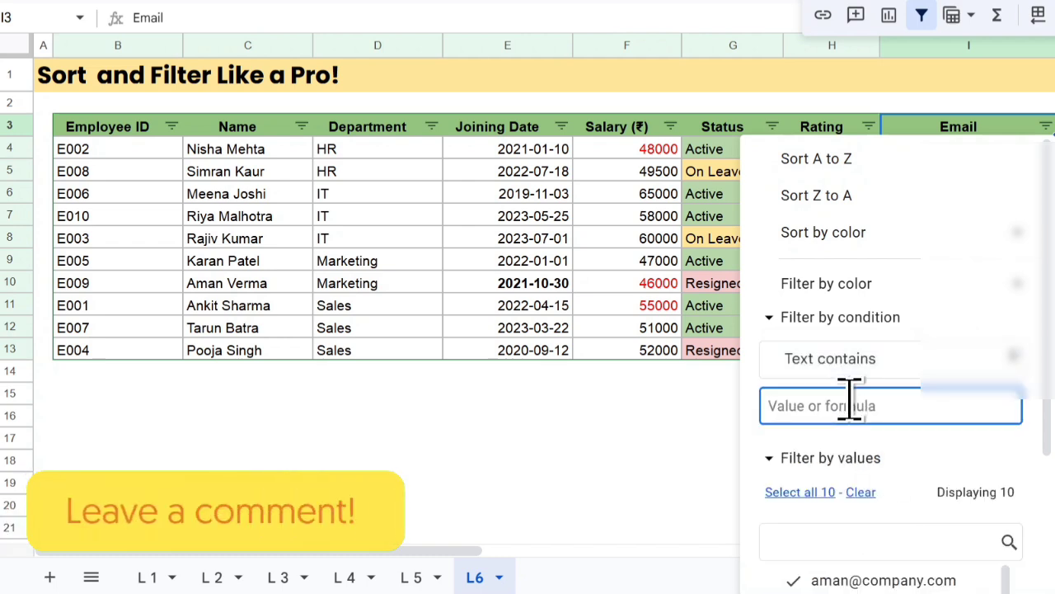
pyautogui.write('@gmail.com')
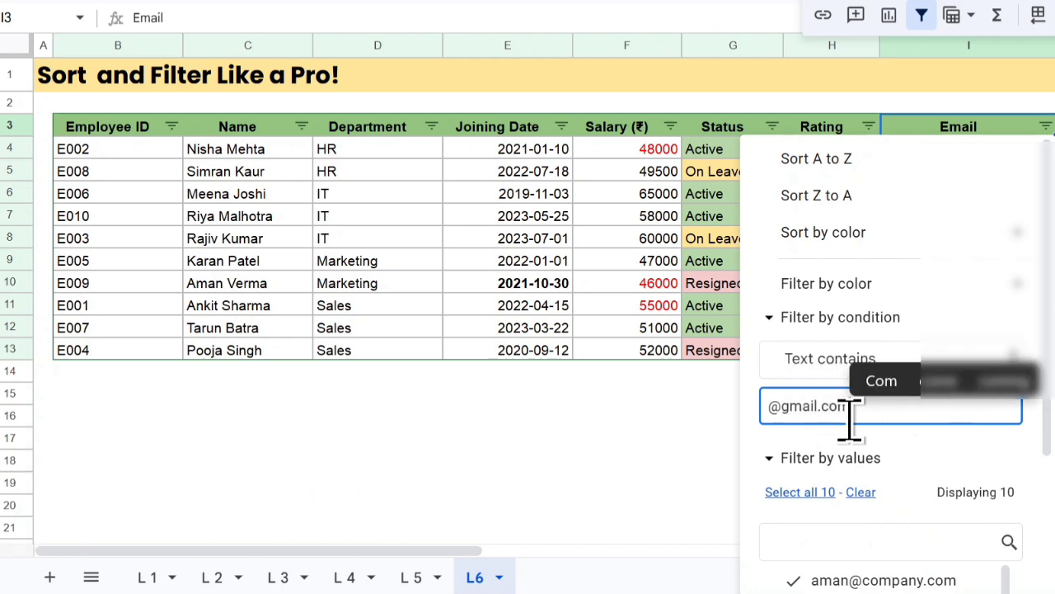
pyautogui.scroll(-2, 944, 458)
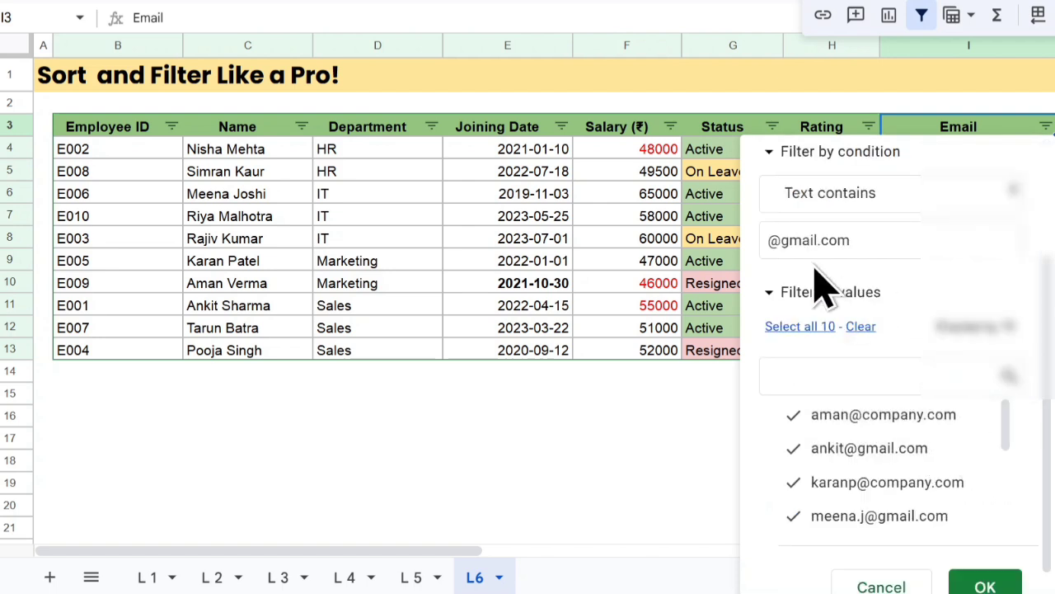
pyautogui.click(985, 585)
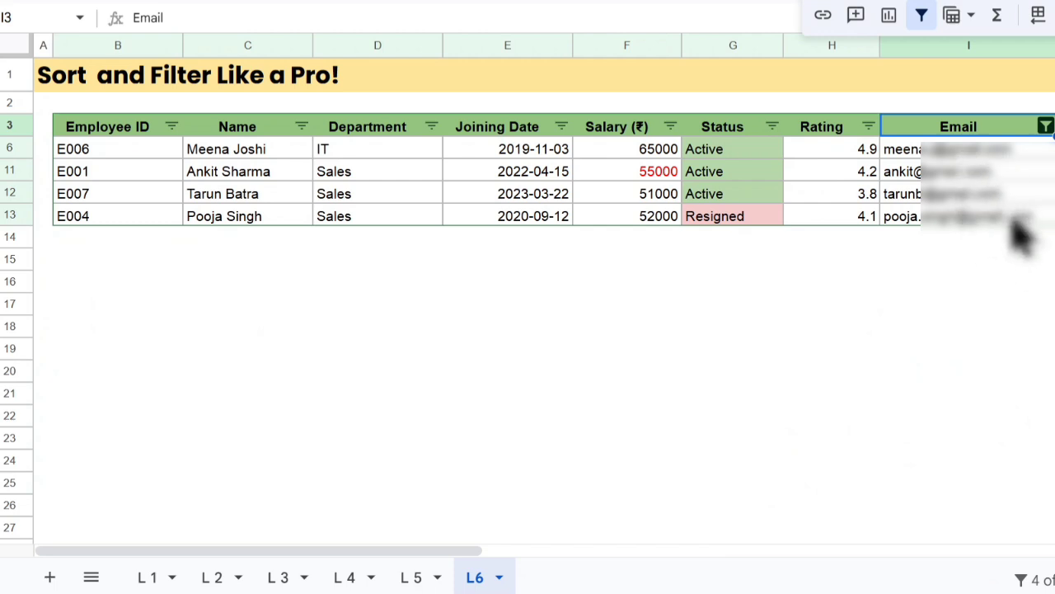
pyautogui.moveTo(267, 150); pyautogui.dragTo(274, 218)
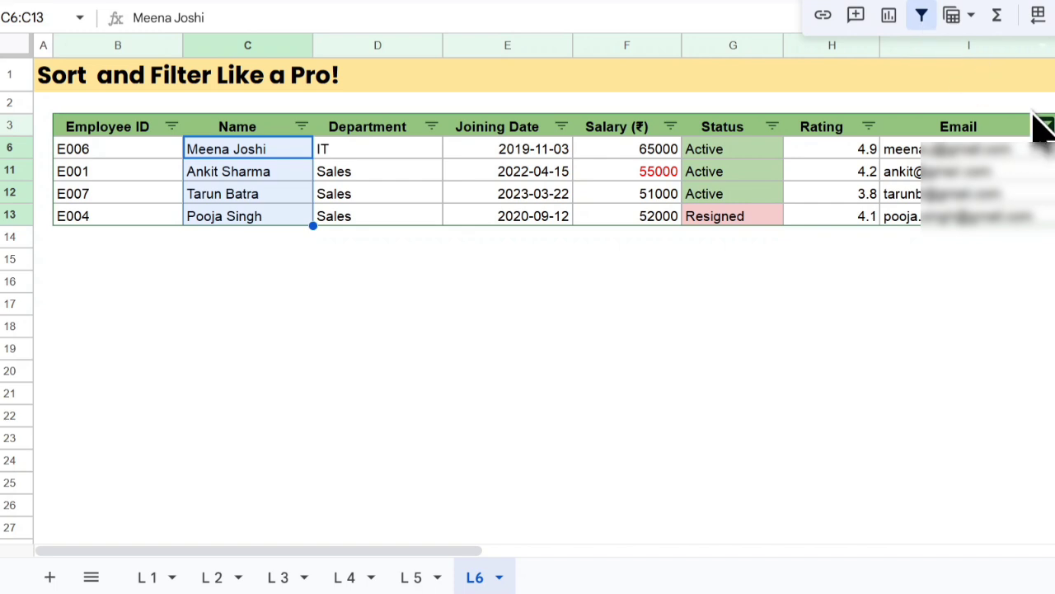
# Remove the text condition from the Email column's filter by setting it to None.
pyautogui.click(1046, 128)
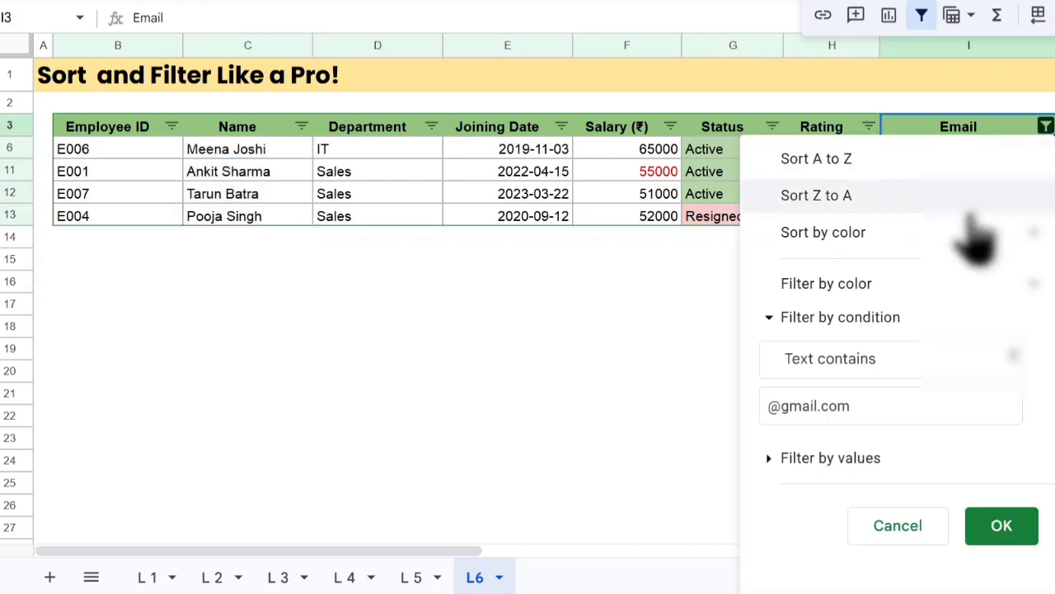
pyautogui.click(910, 410)
pyautogui.hotkey('ctrl', 'a')
pyautogui.press('BackSpace')
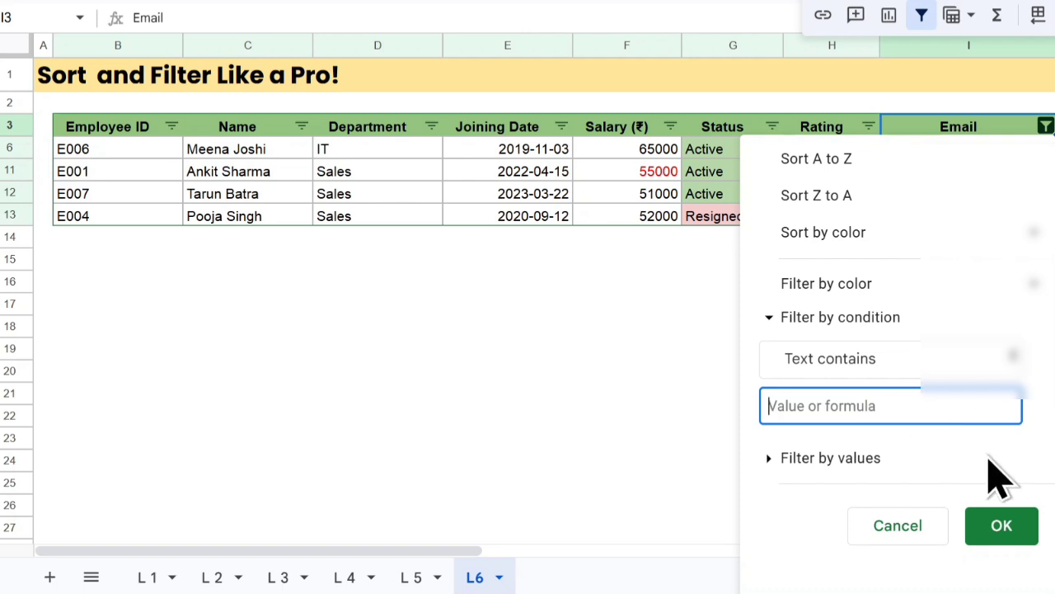
pyautogui.click(994, 471)
pyautogui.click(884, 369)
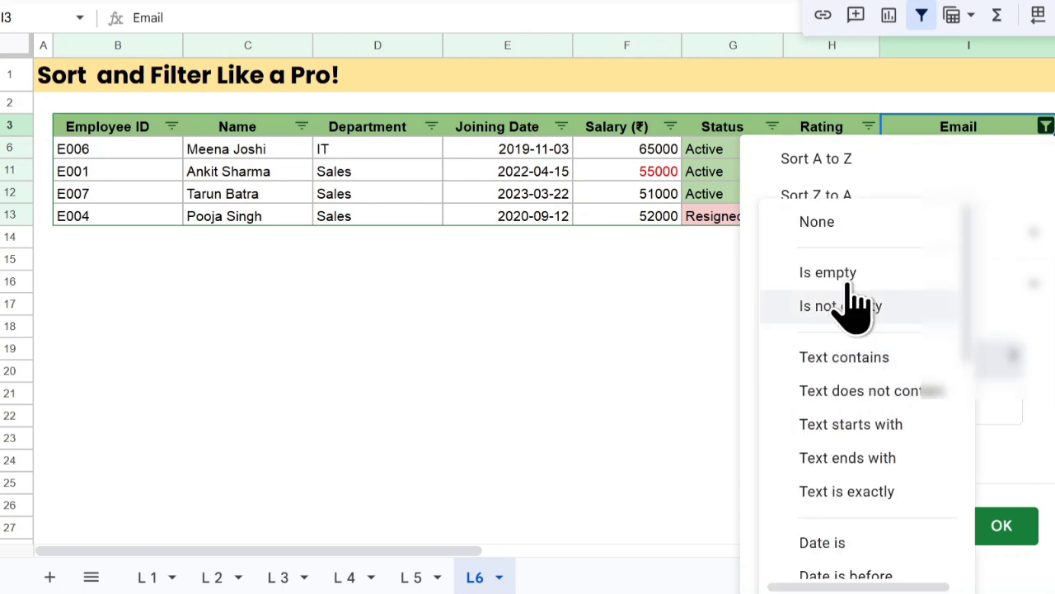
pyautogui.click(837, 224)
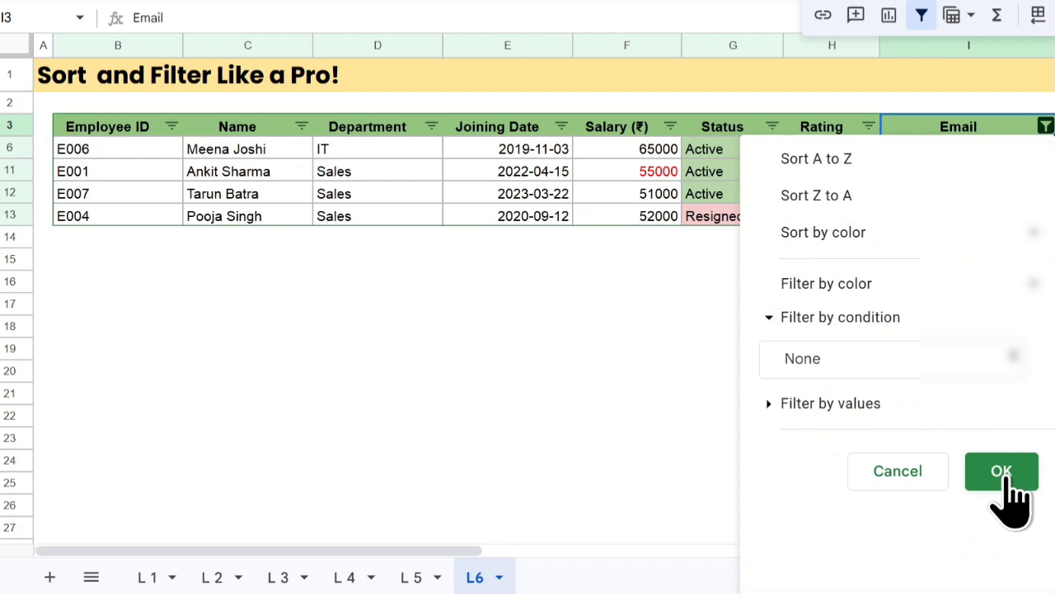
pyautogui.click(1001, 472)
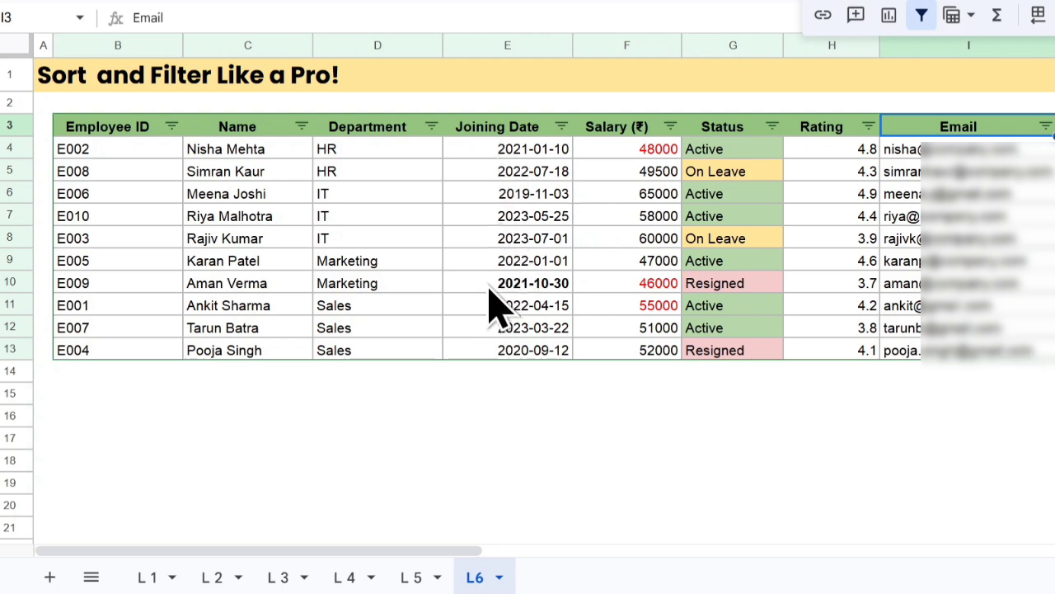
# Set the Joining Date column's filter condition to Date is before with the exact date option.
pyautogui.click(561, 126)
pyautogui.click(698, 239)
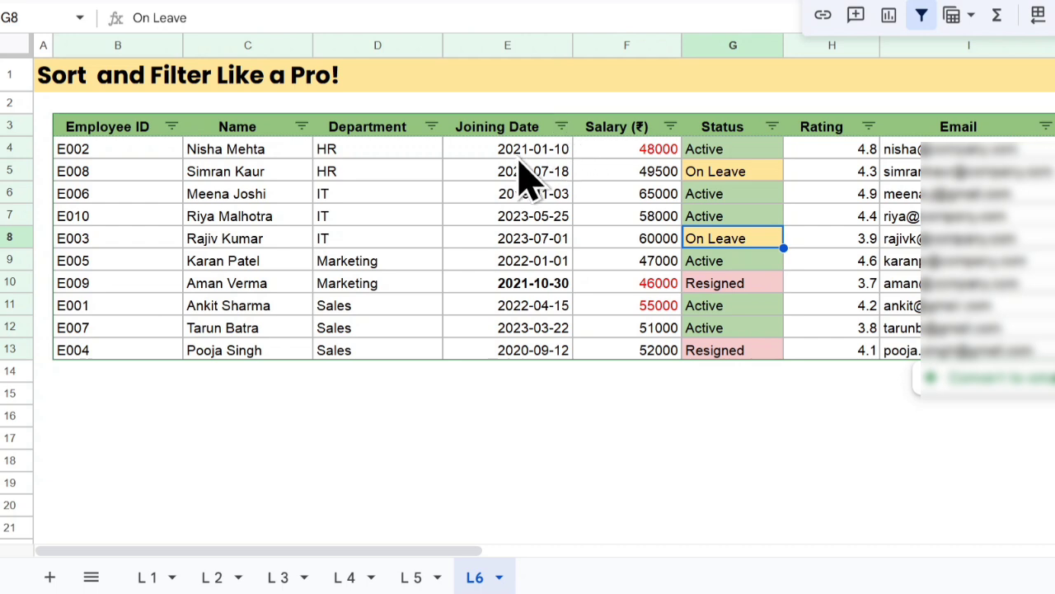
pyautogui.click(562, 127)
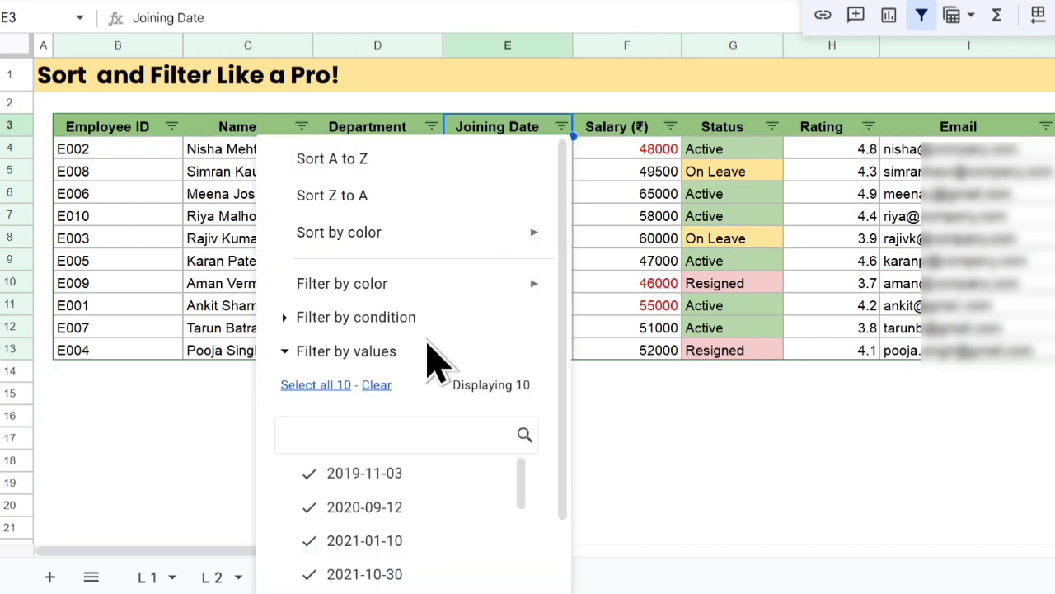
pyautogui.click(367, 322)
pyautogui.scroll(-3, 369, 338)
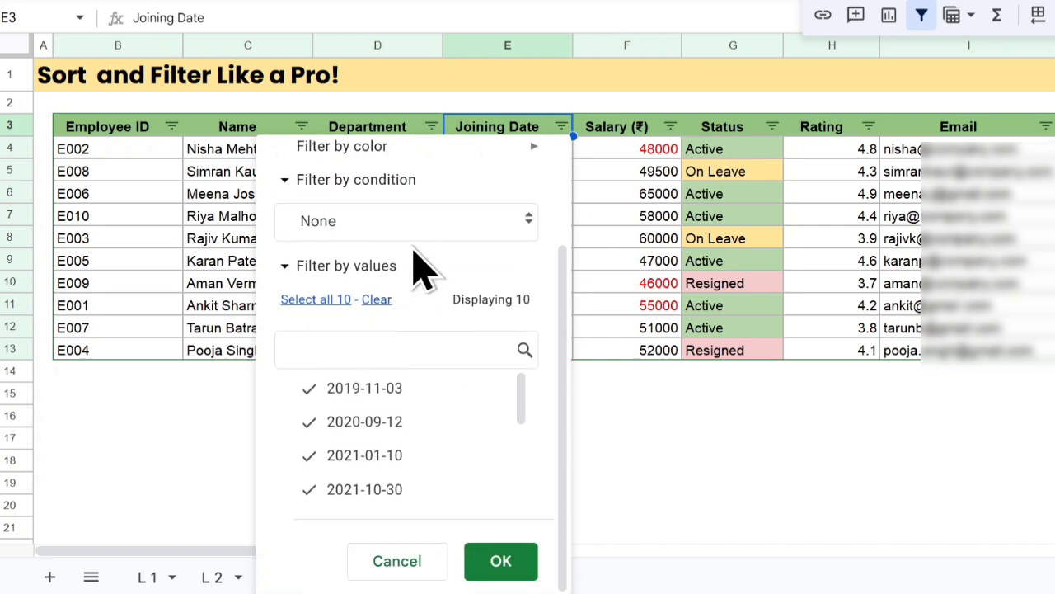
pyautogui.click(486, 227)
pyautogui.scroll(-4, 417, 437)
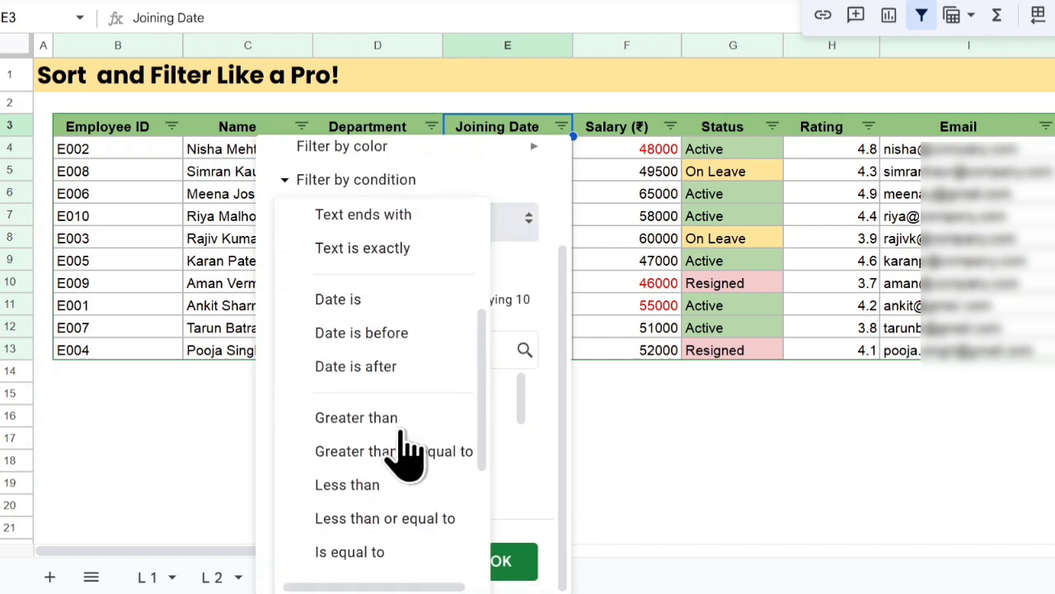
pyautogui.scroll(-2, 410, 453)
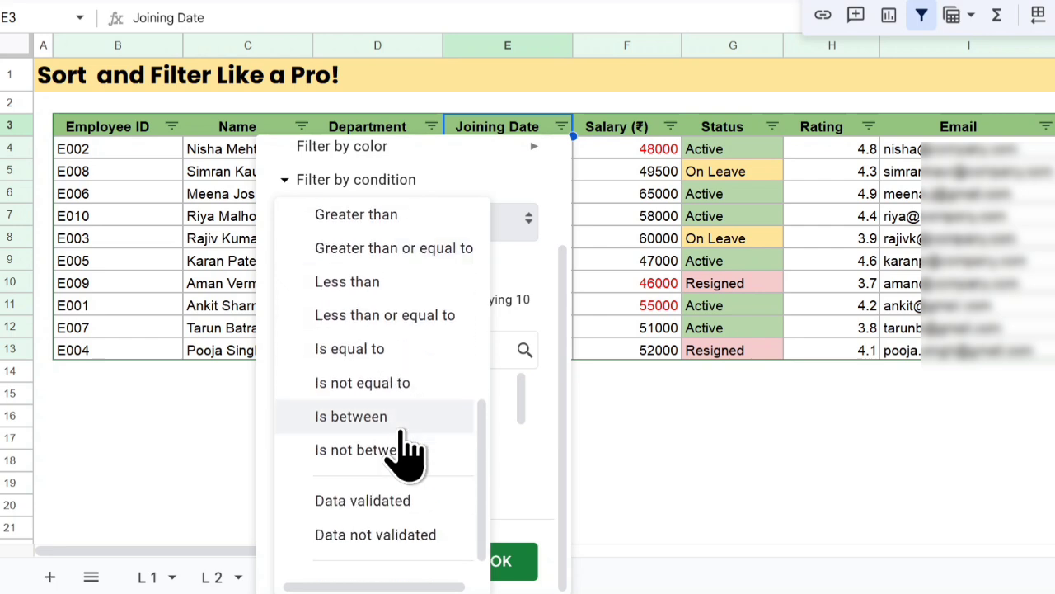
pyautogui.scroll(3, 420, 494)
pyautogui.scroll(-4, 419, 498)
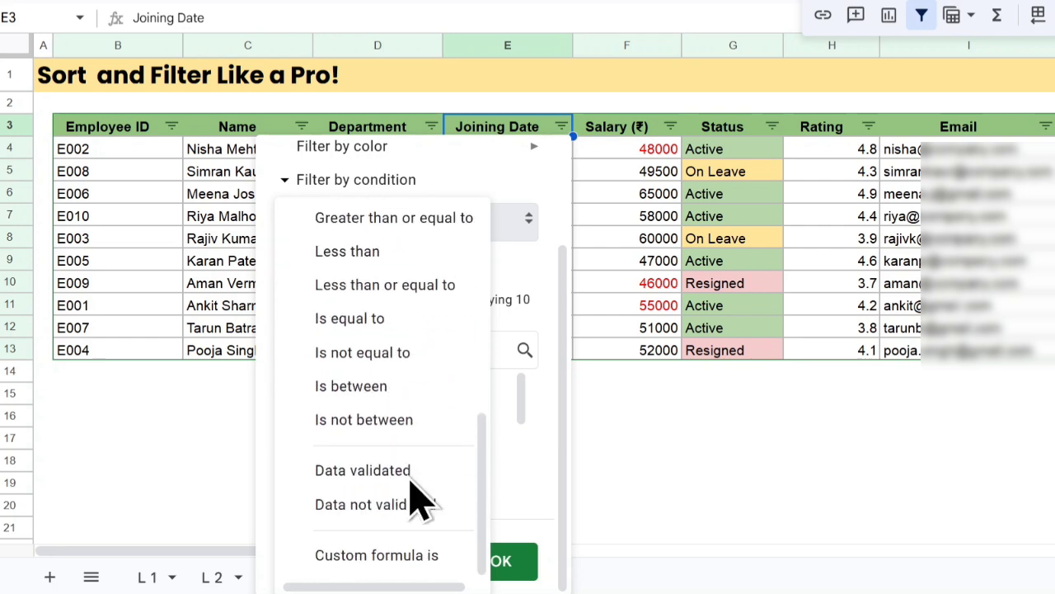
pyautogui.scroll(3, 402, 482)
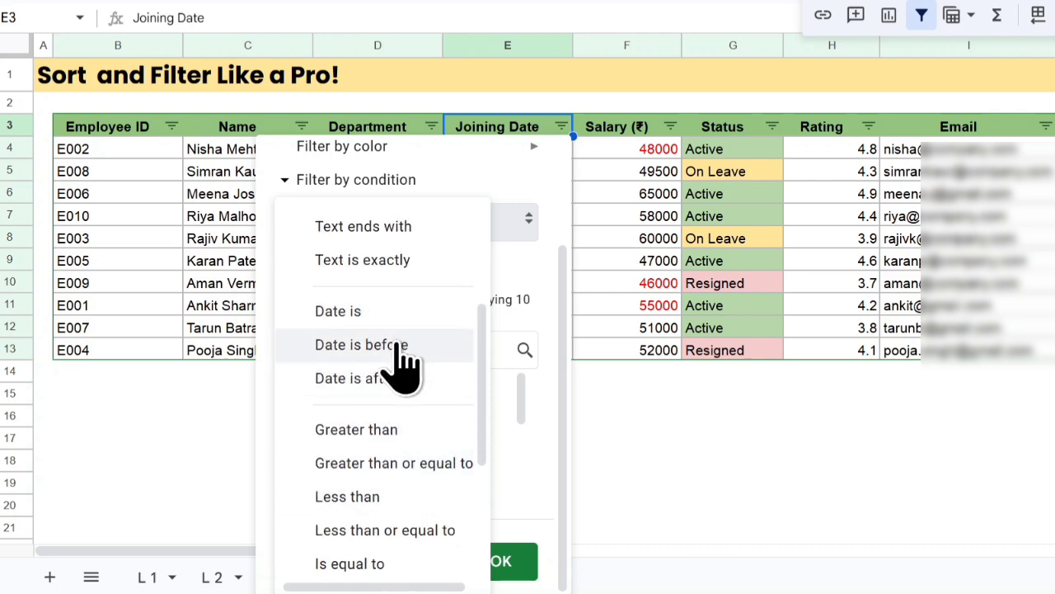
pyautogui.click(462, 346)
pyautogui.click(359, 266)
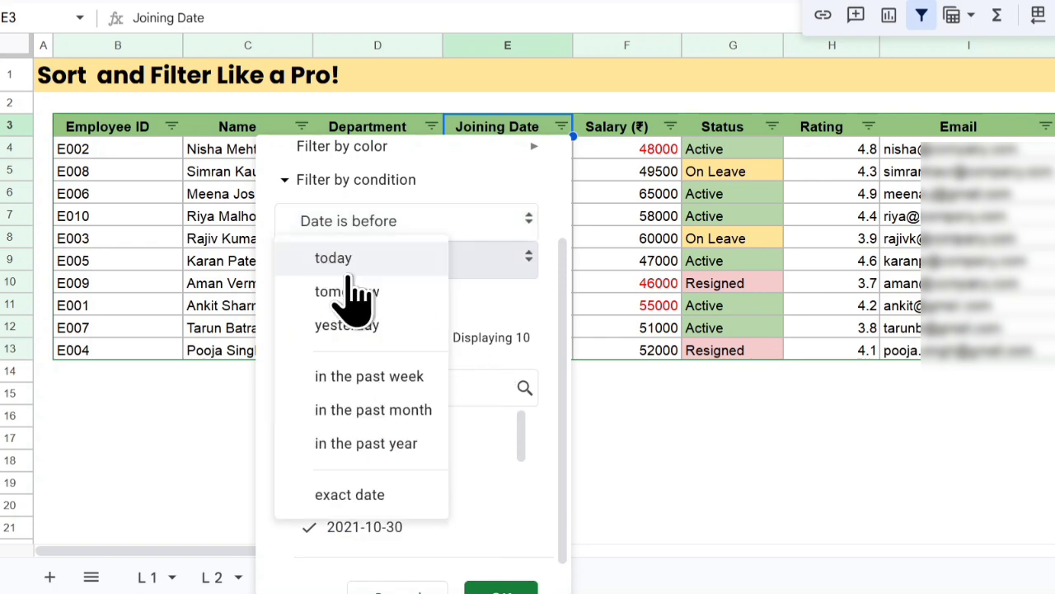
pyautogui.click(378, 496)
# Apply the Joining Date filter with the exact date 31-12-2022 and recheck its condition settings.
pyautogui.click(407, 303)
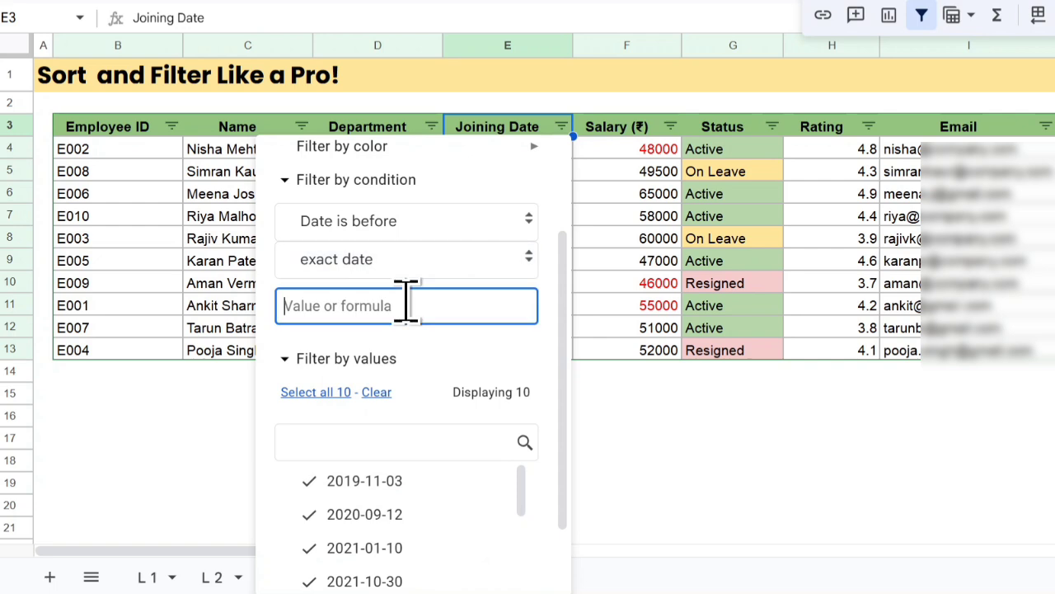
pyautogui.scroll(1, 407, 302)
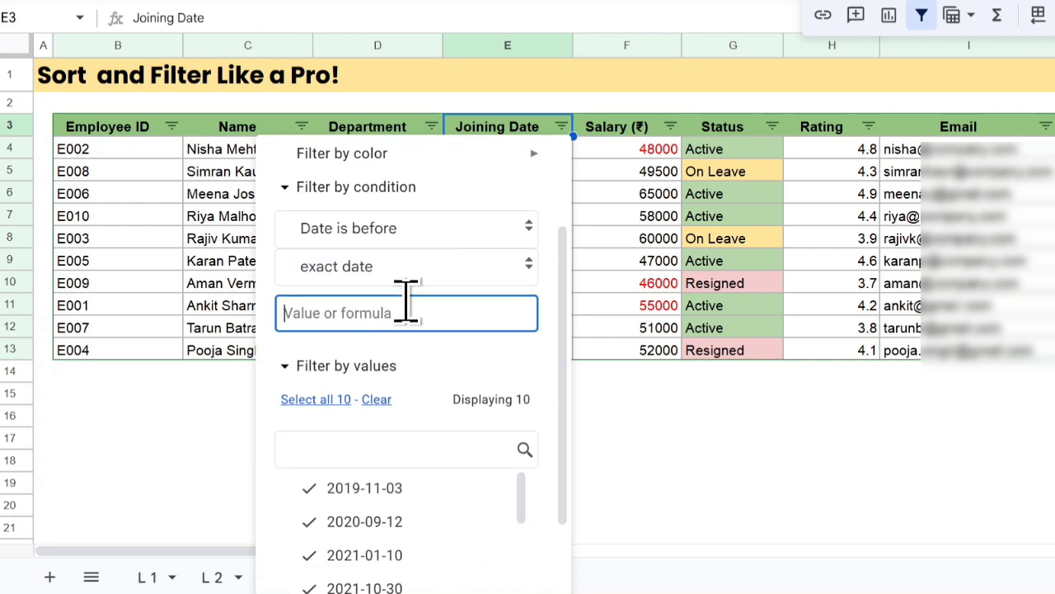
pyautogui.press('Return')
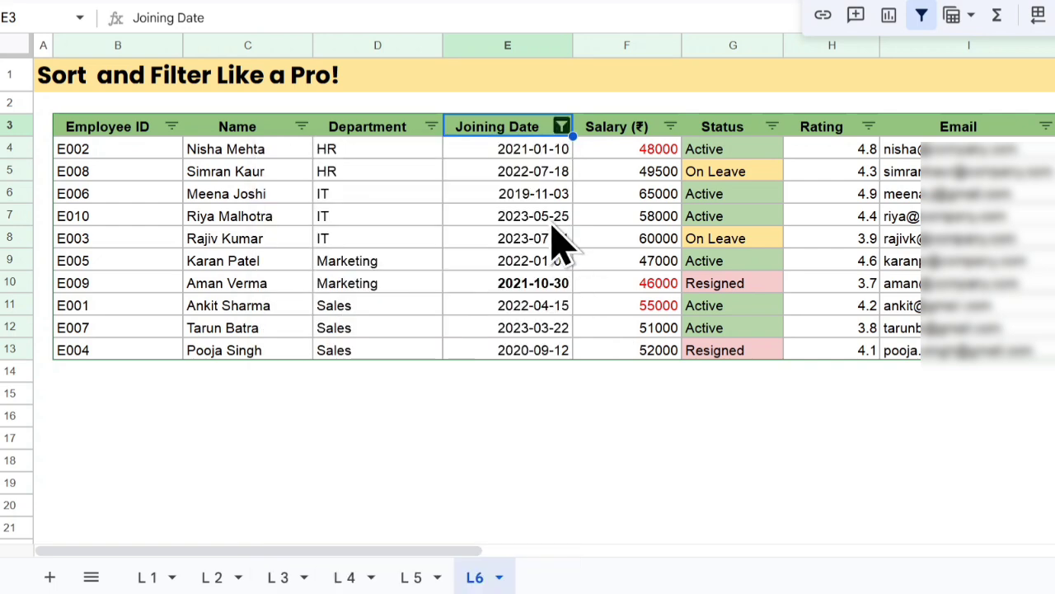
pyautogui.click(562, 128)
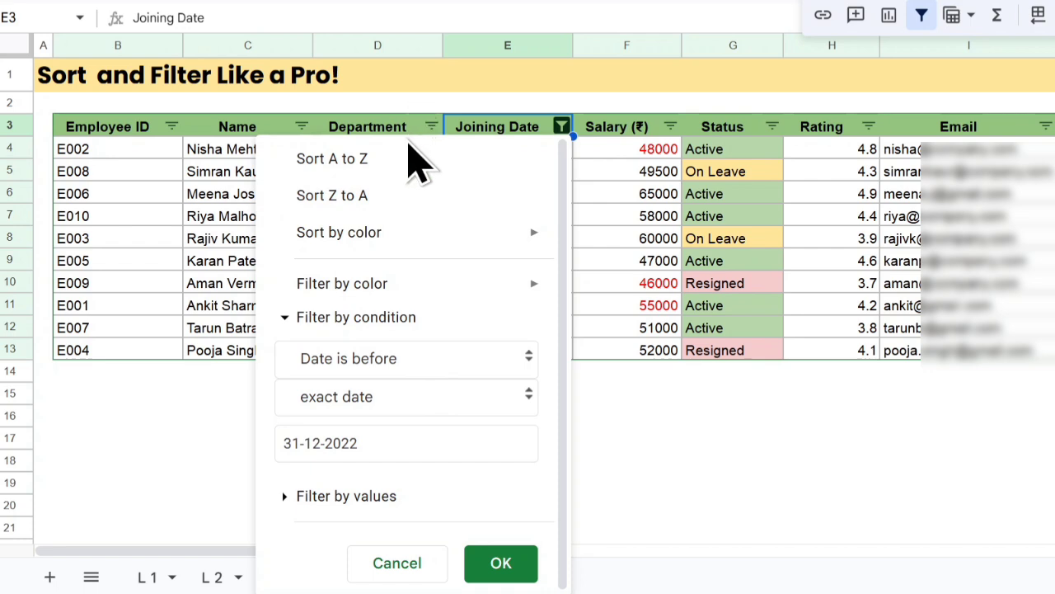
pyautogui.click(256, 169)
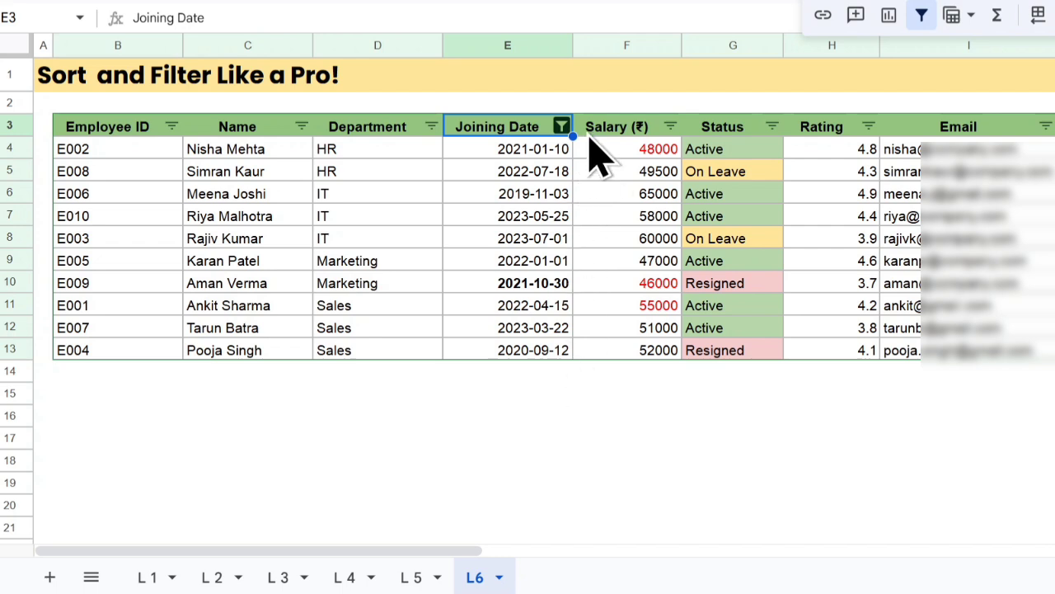
# Change the Joining Date filter's exact date to 2022-12-31 and apply it.
pyautogui.click(561, 126)
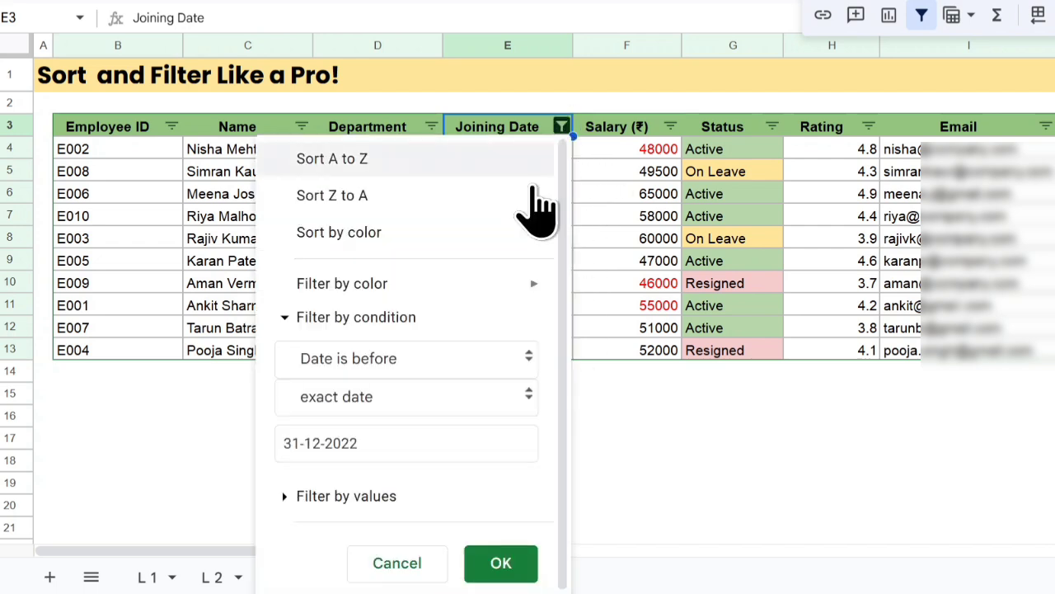
pyautogui.click(391, 445)
pyautogui.hotkey('ctrl', 'a')
pyautogui.write('2022-')
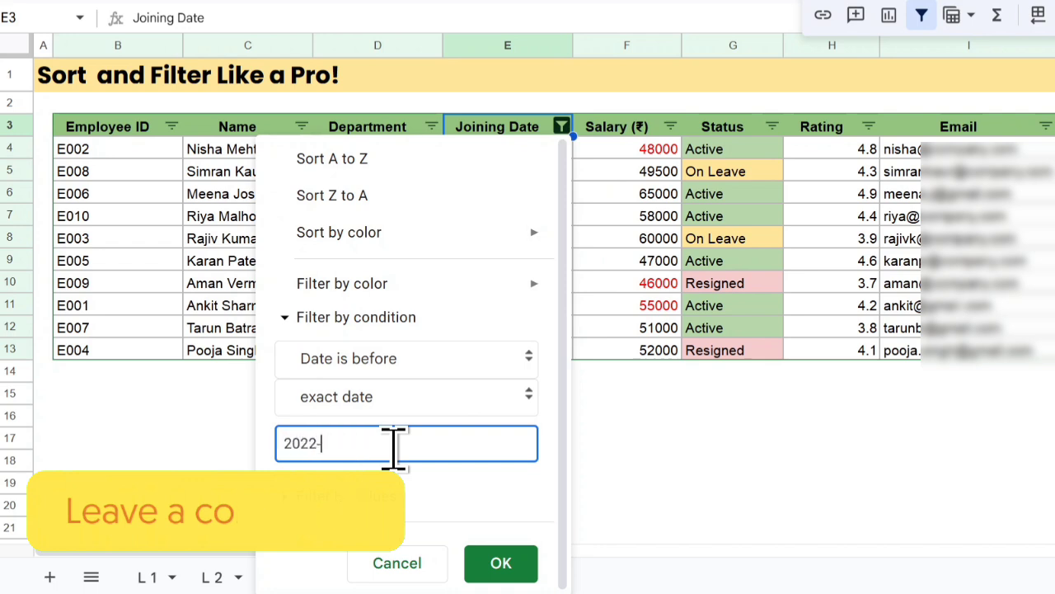
pyautogui.write('12-')
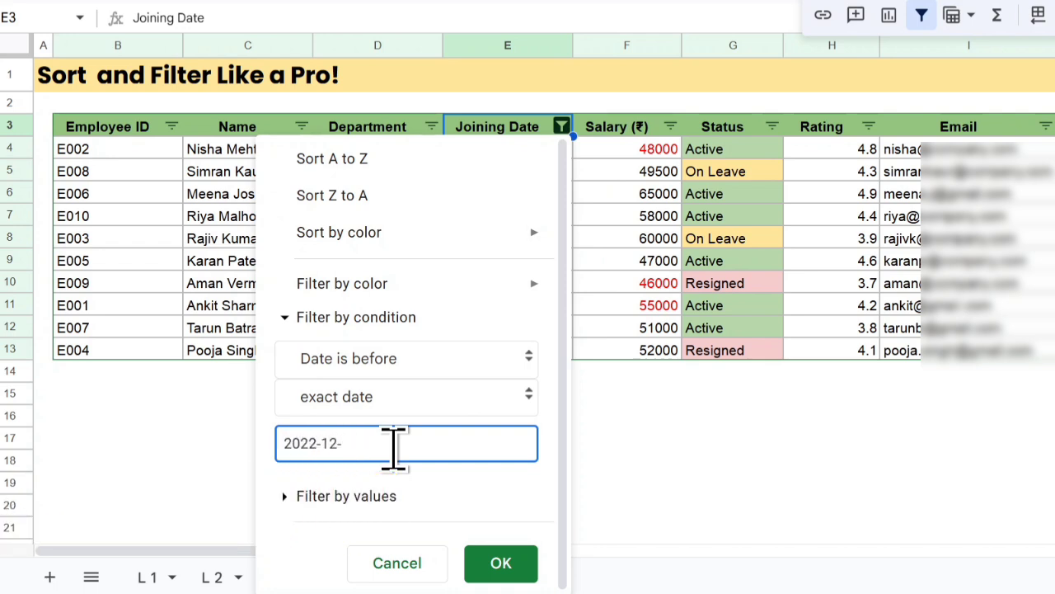
pyautogui.write('31')
pyautogui.click(499, 564)
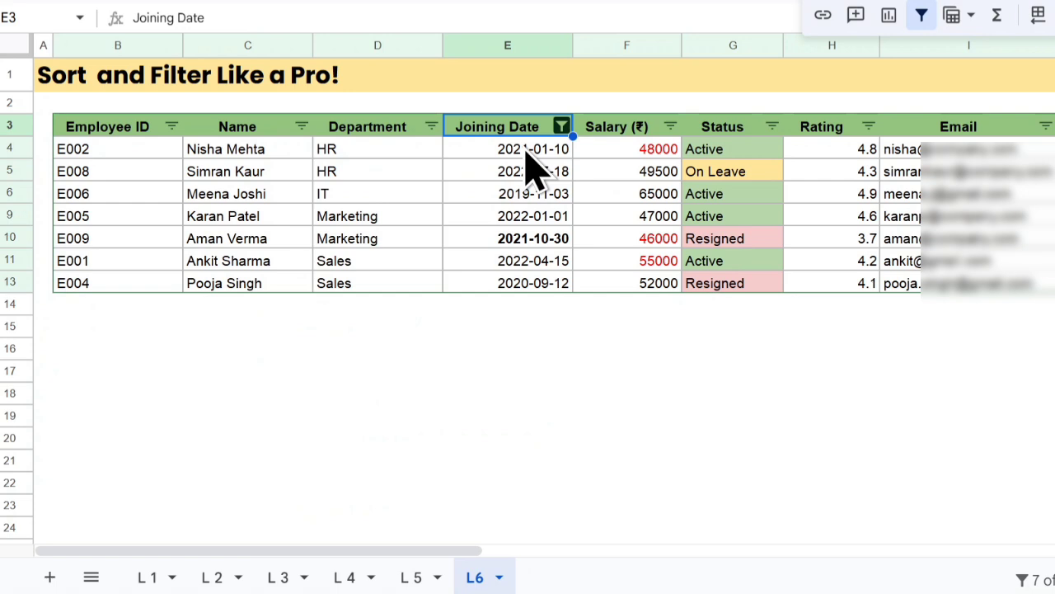
# Add a filter on the Status column with the condition Text contains Active.
pyautogui.click(750, 175)
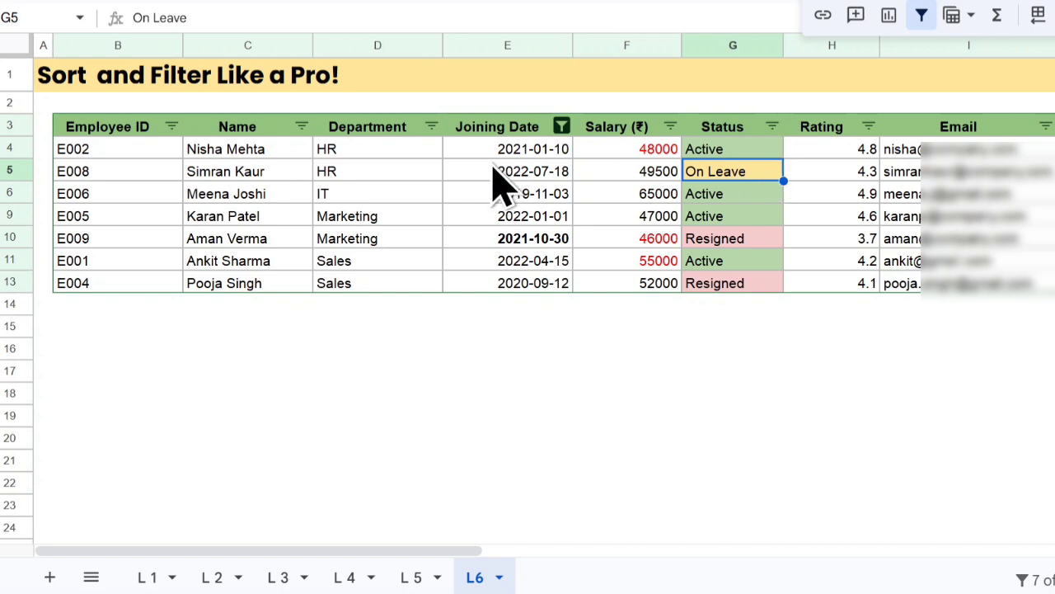
pyautogui.click(772, 129)
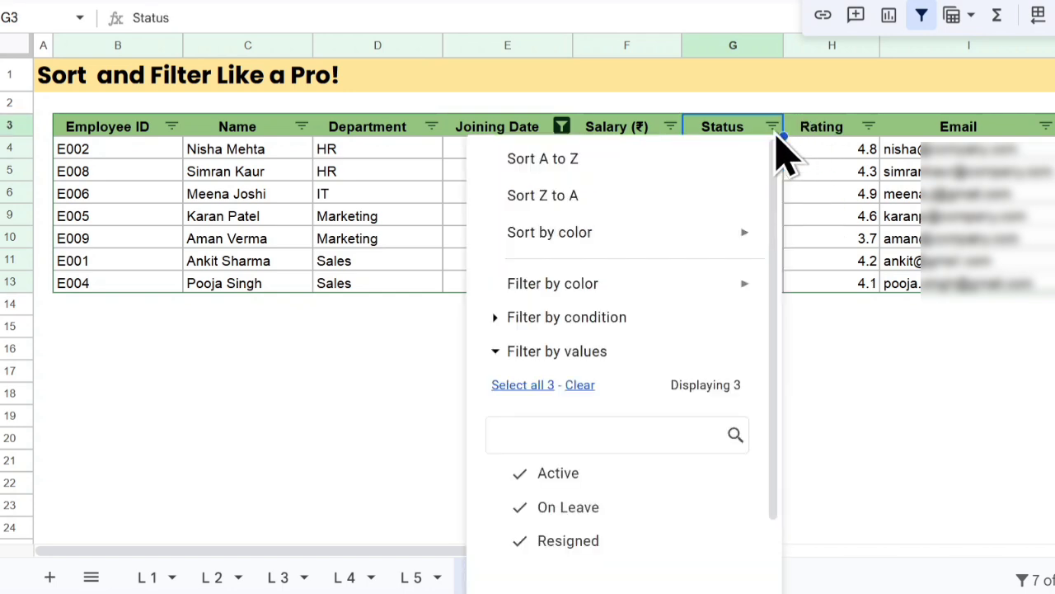
pyautogui.click(618, 322)
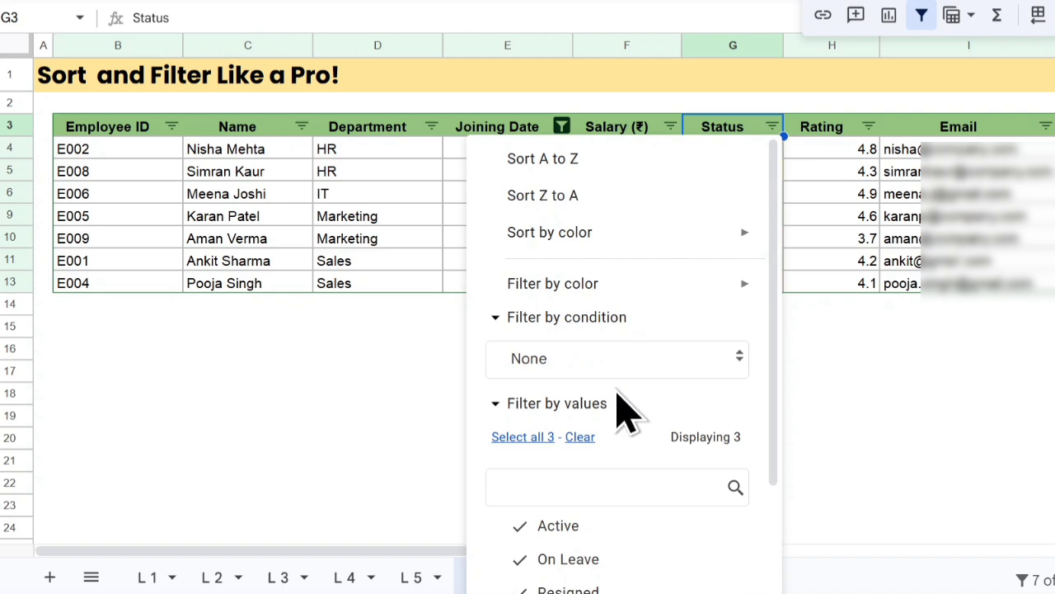
pyautogui.click(646, 365)
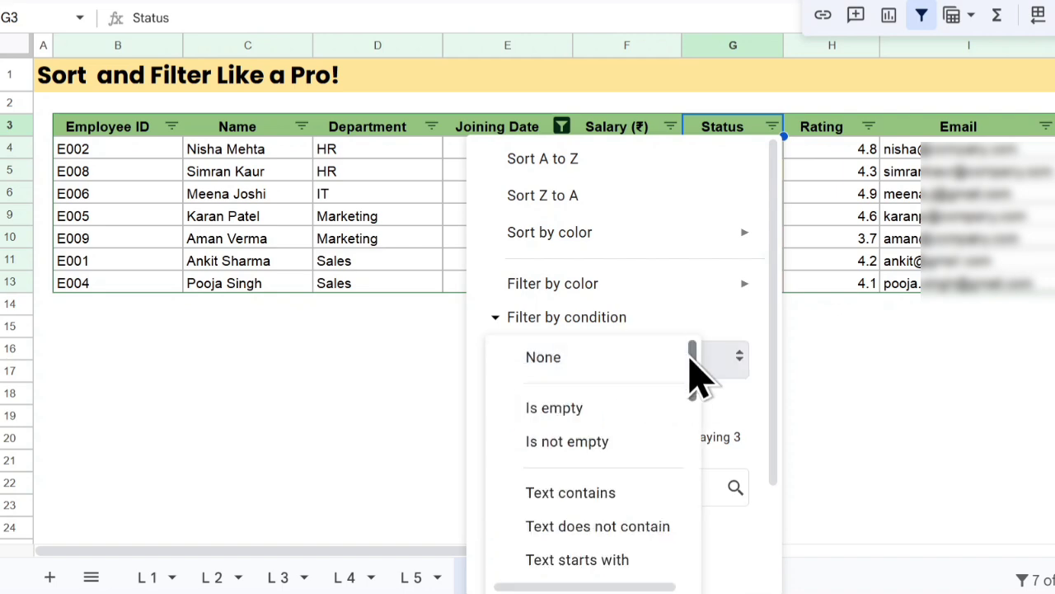
pyautogui.scroll(-2, 602, 512)
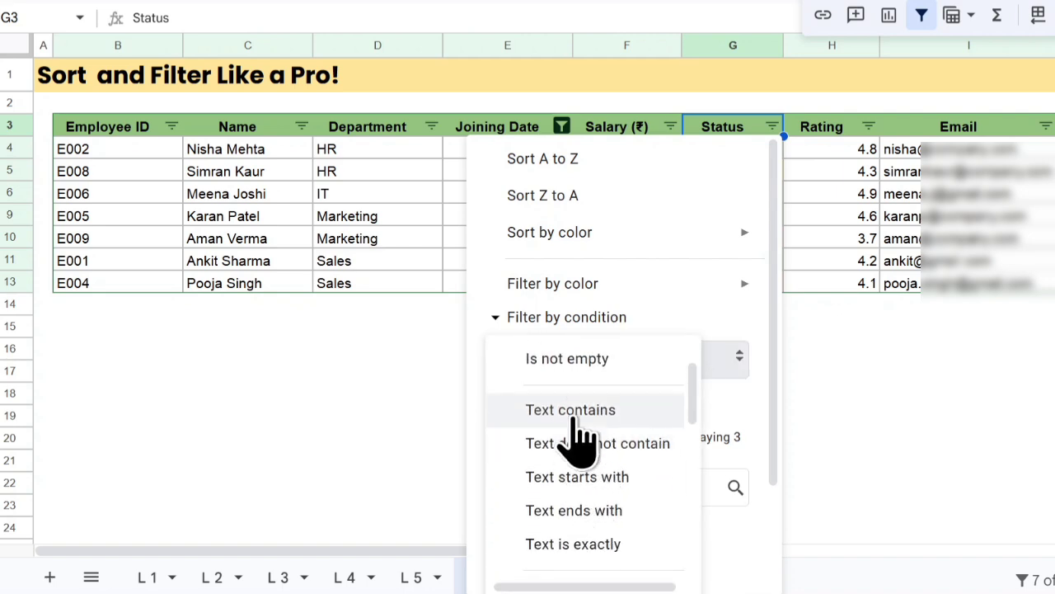
pyautogui.click(606, 416)
pyautogui.click(561, 408)
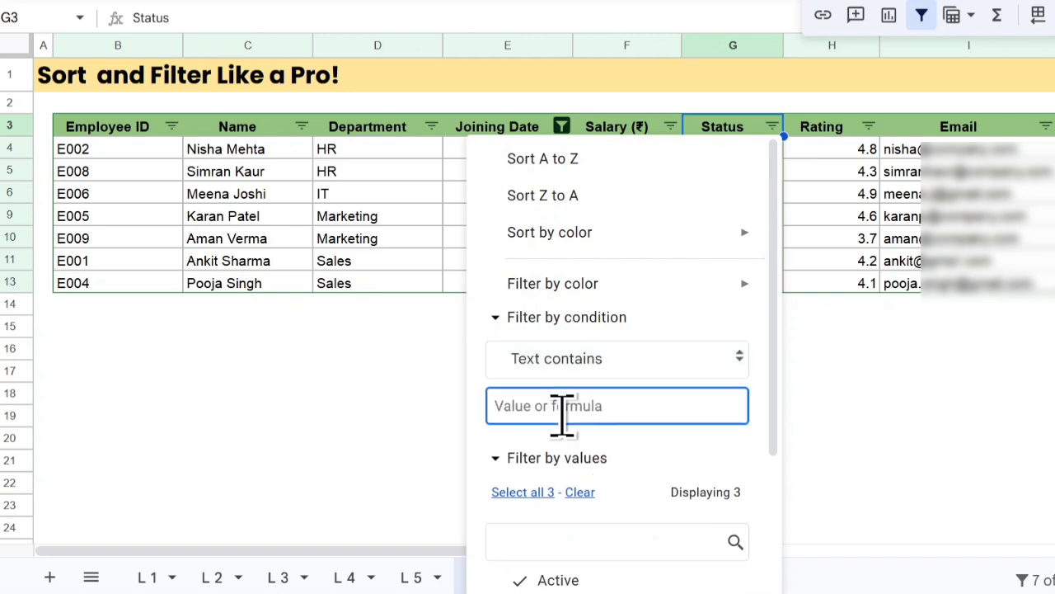
pyautogui.write('Active')
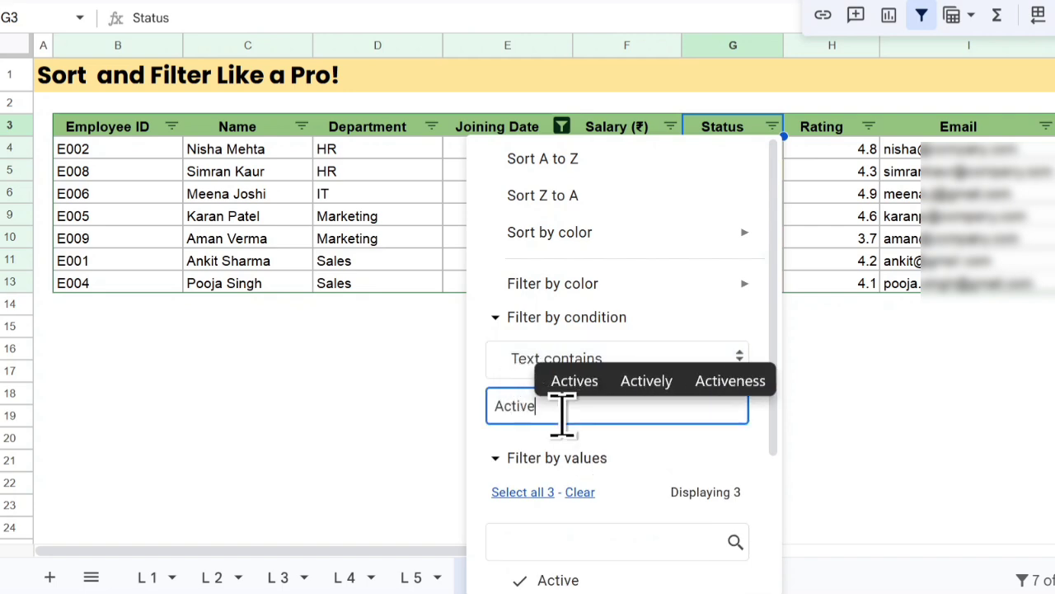
pyautogui.click(636, 471)
pyautogui.scroll(-3, 635, 471)
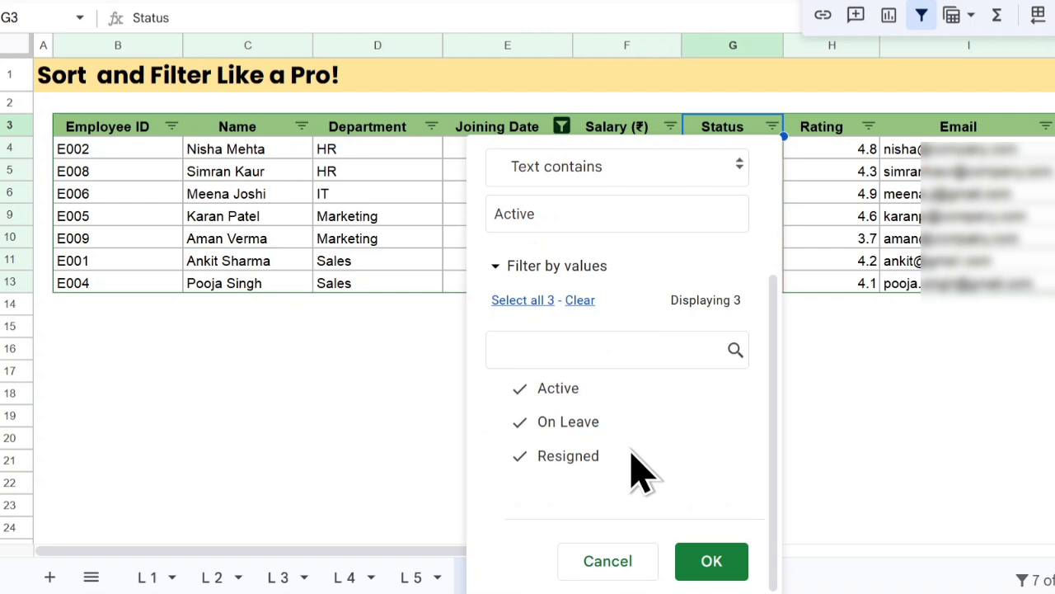
pyautogui.click(696, 565)
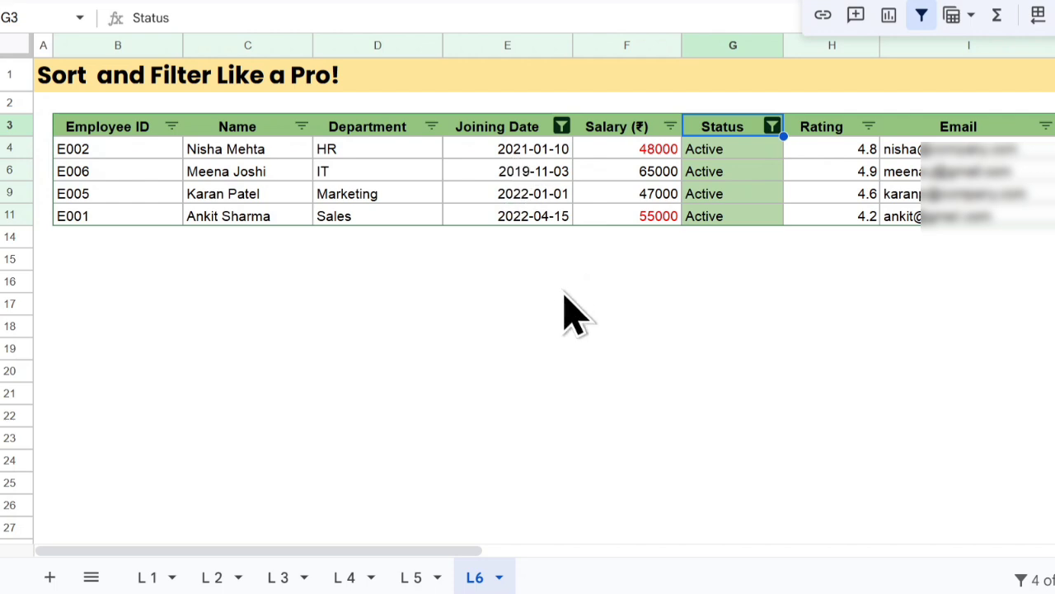
# Remove the filter from the employee table.
pyautogui.click(922, 17)
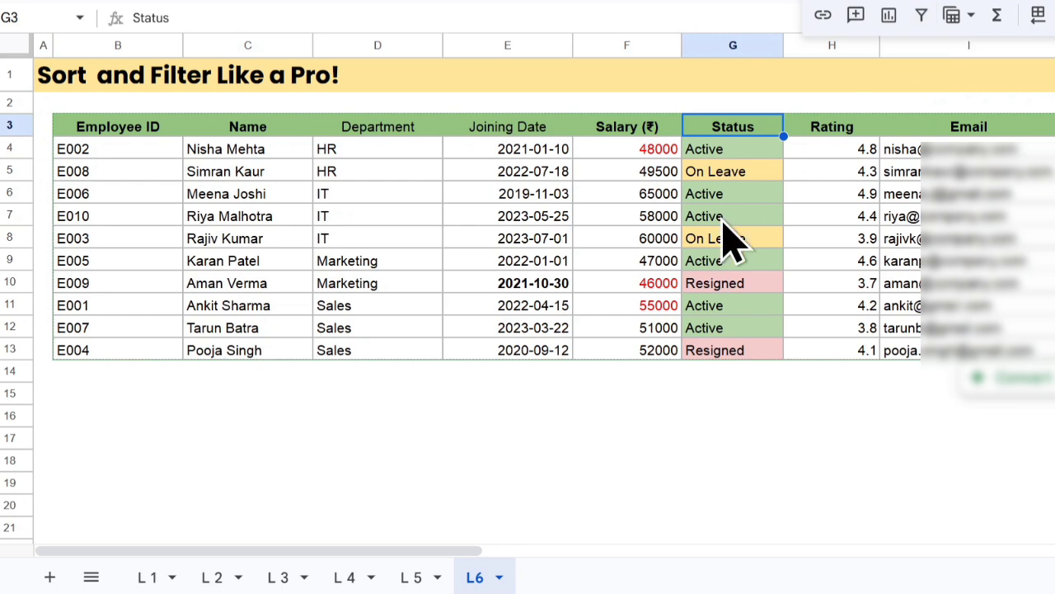